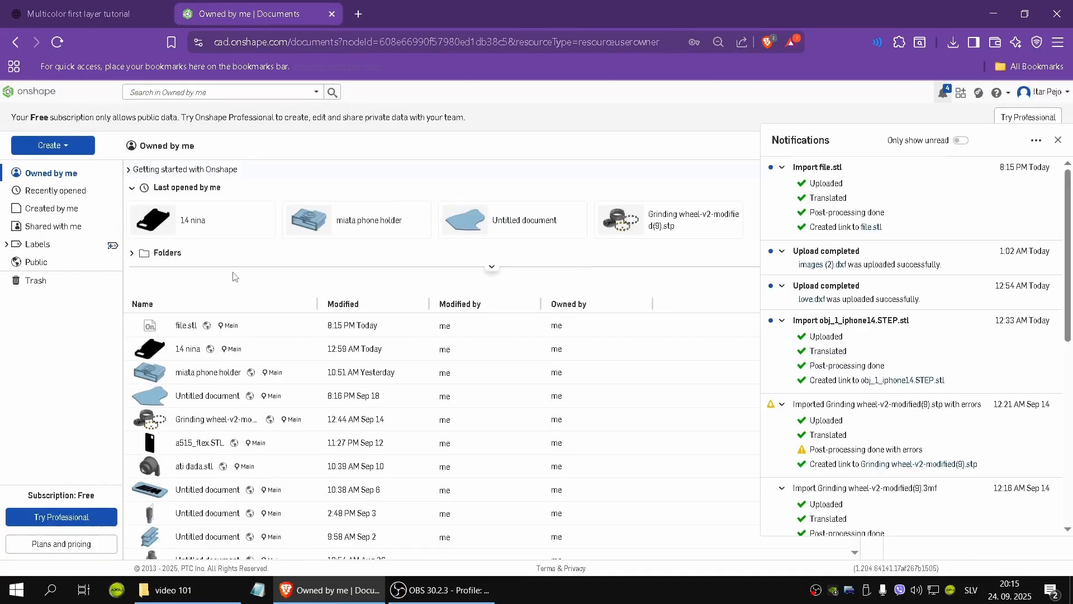
# Open the file.stl document and view the imported plate from the front
pyautogui.click(186, 325)
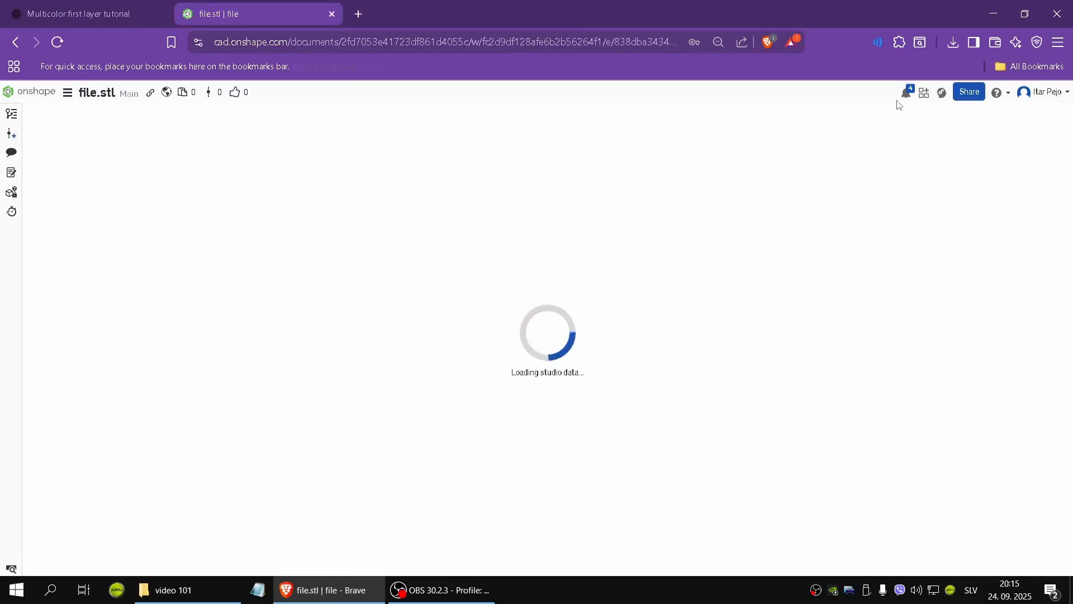
pyautogui.scroll(3, 670, 330)
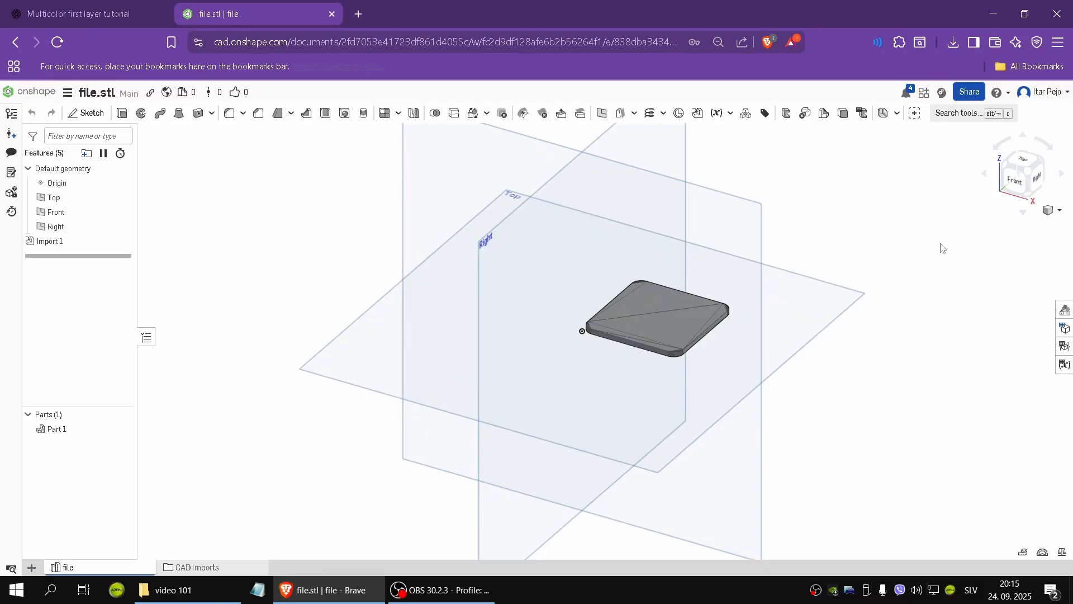
pyautogui.click(1016, 184)
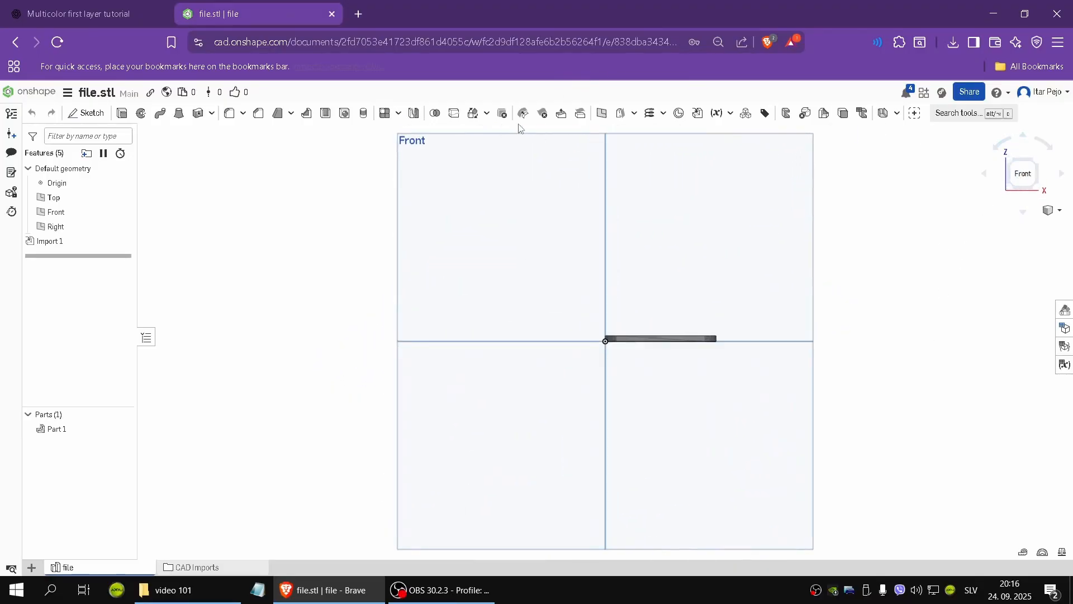
# Apply a Translate by XYZ transform to the imported plate with a Z offset of 0 mm
pyautogui.click(473, 113)
pyautogui.click(218, 168)
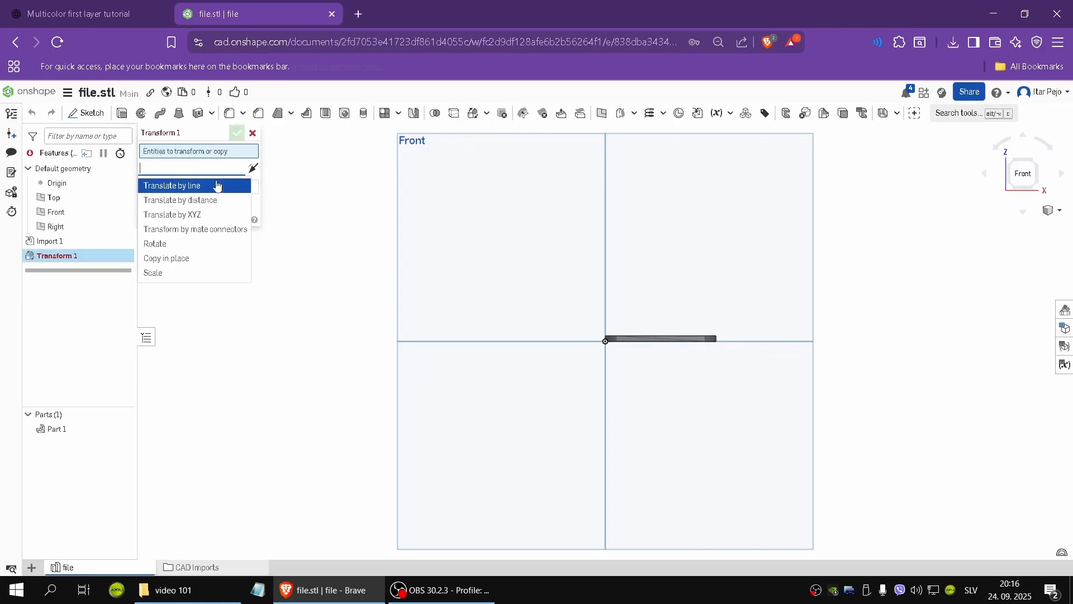
pyautogui.click(223, 215)
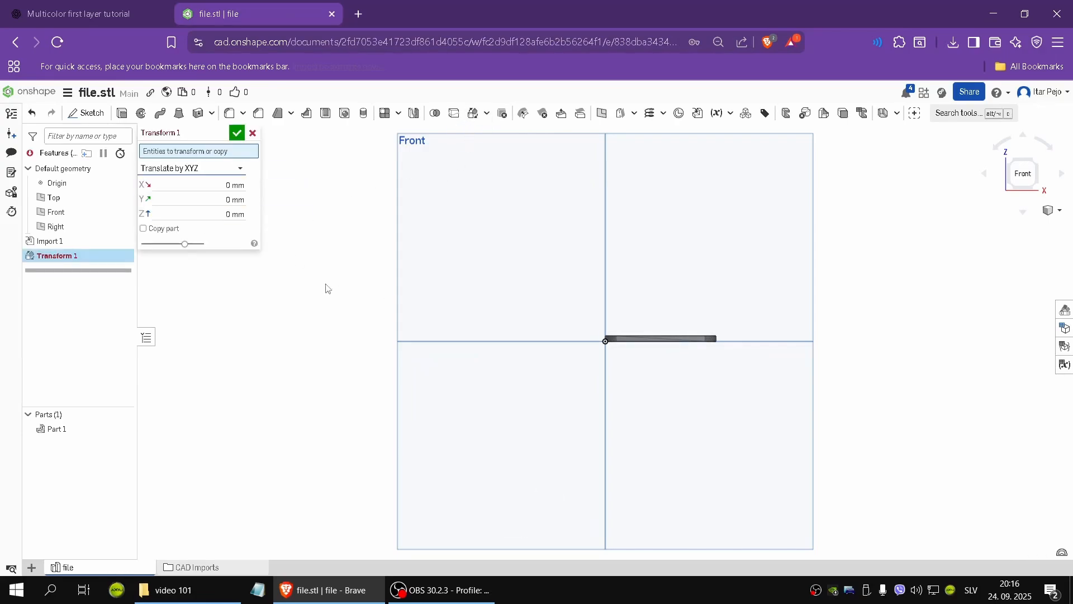
pyautogui.click(681, 346)
pyautogui.moveTo(659, 289); pyautogui.dragTo(643, 360)
pyautogui.scroll(10, 631, 348)
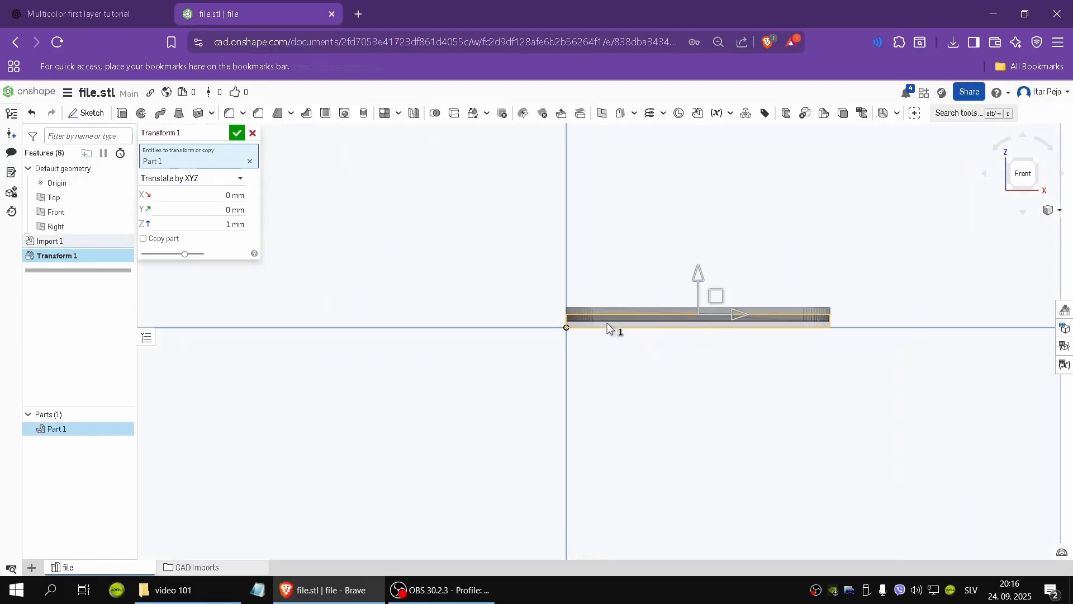
pyautogui.click(232, 224)
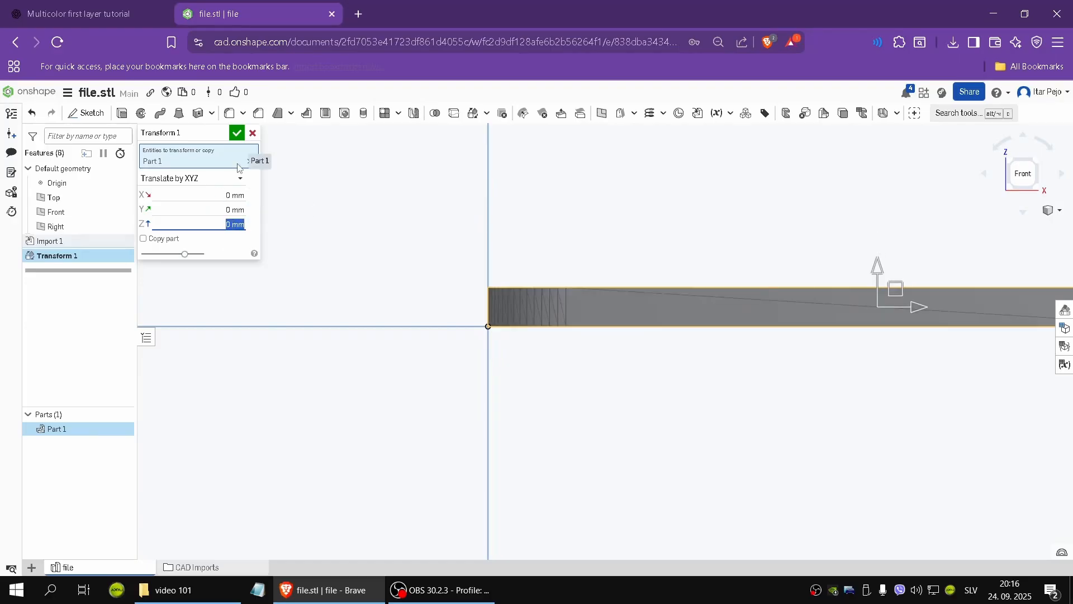
pyautogui.click(237, 133)
# Start a sketch on the Top plane and draw a corner rectangle about 51 by 50 mm enclosing the whole plate, seen from below
pyautogui.press('f')
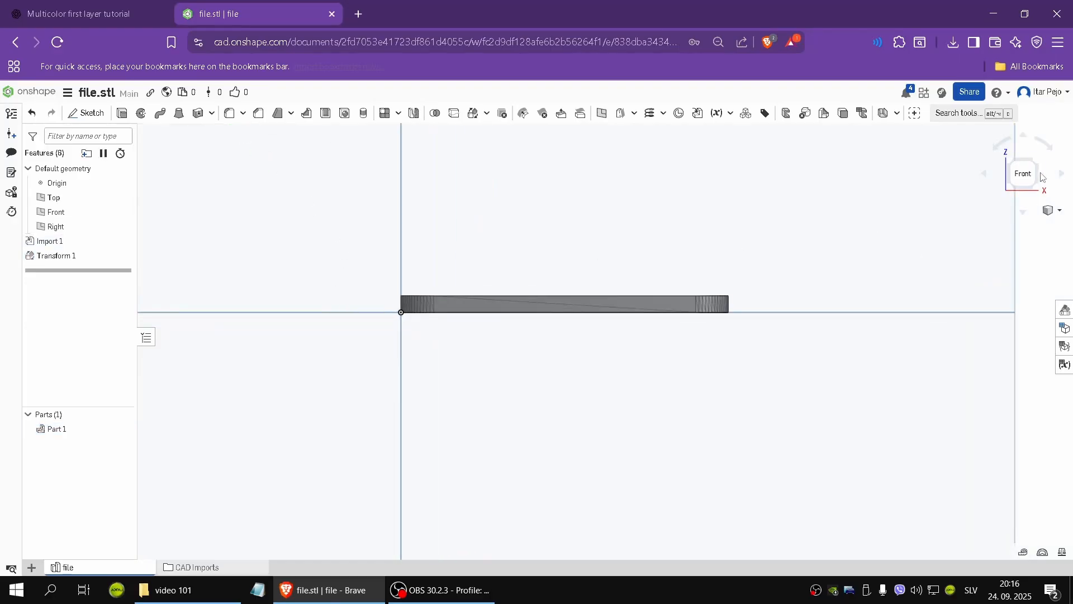
pyautogui.click(1025, 135)
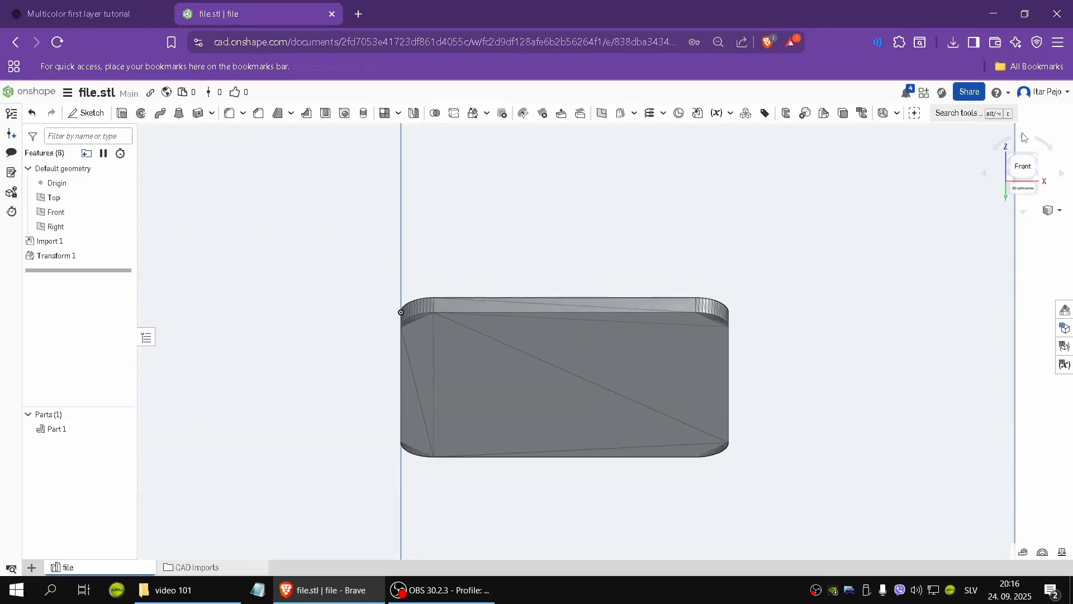
pyautogui.click(1025, 188)
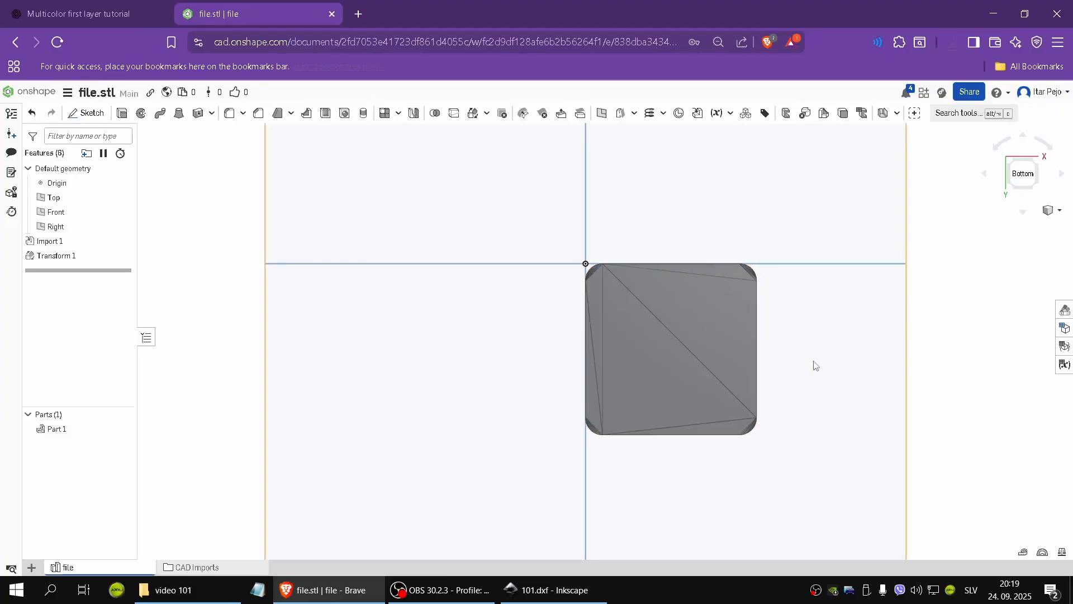
pyautogui.click(815, 365)
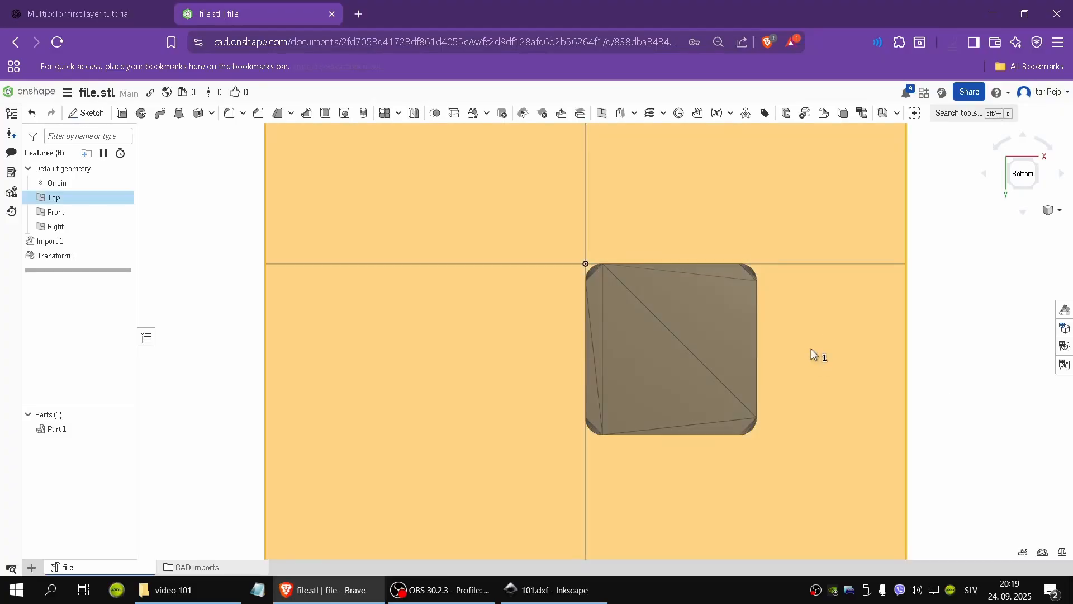
pyautogui.click(88, 113)
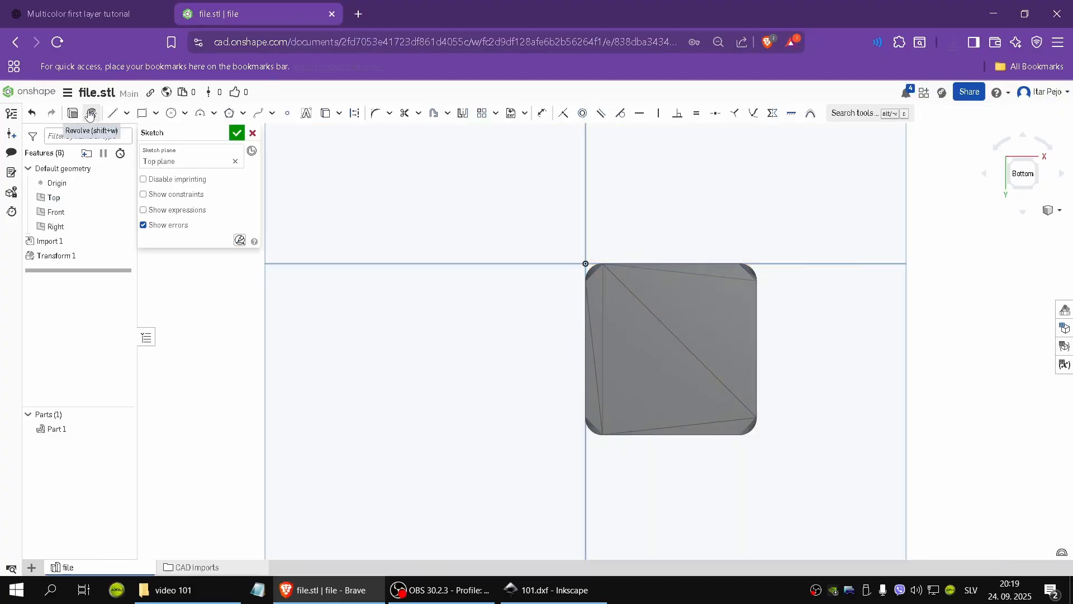
pyautogui.click(142, 113)
pyautogui.click(572, 245)
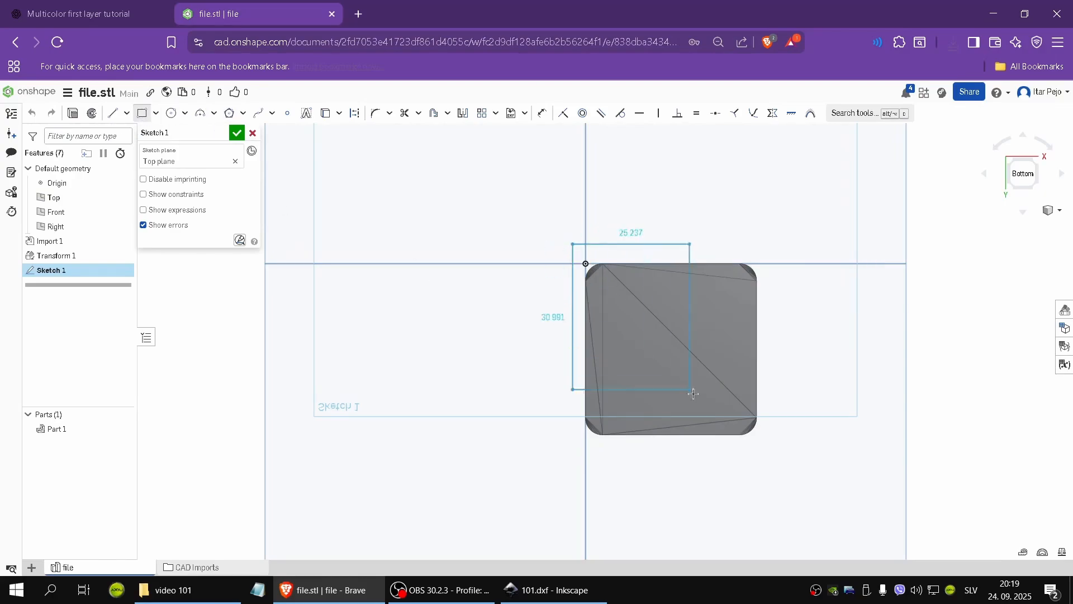
pyautogui.click(791, 457)
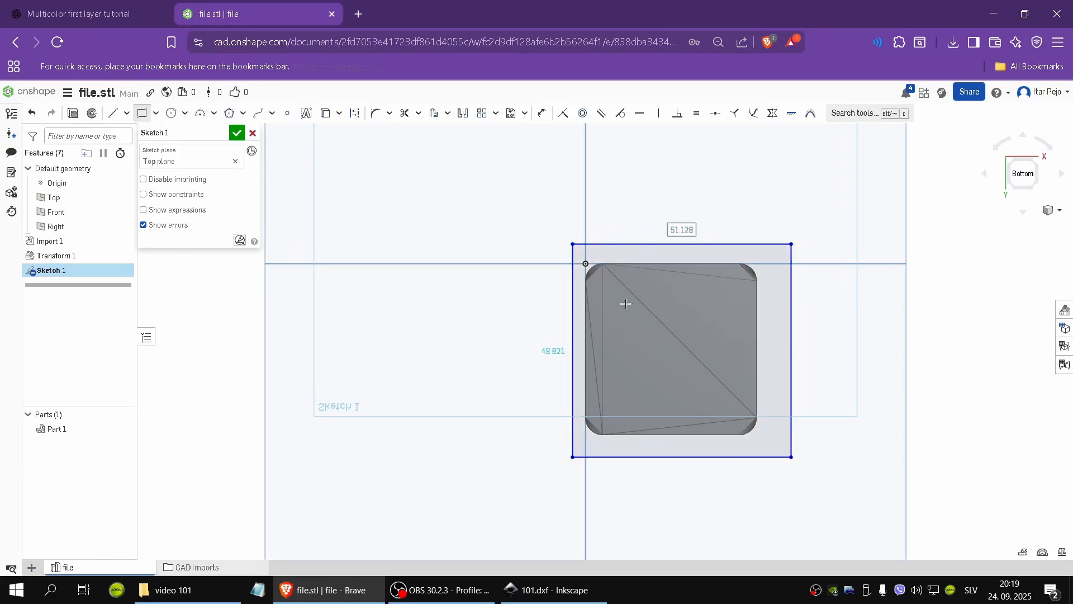
# Extrude the rectangle as a Remove cut 0.18 mm deep, with the direction reversed to go up into the plate
pyautogui.click(73, 113)
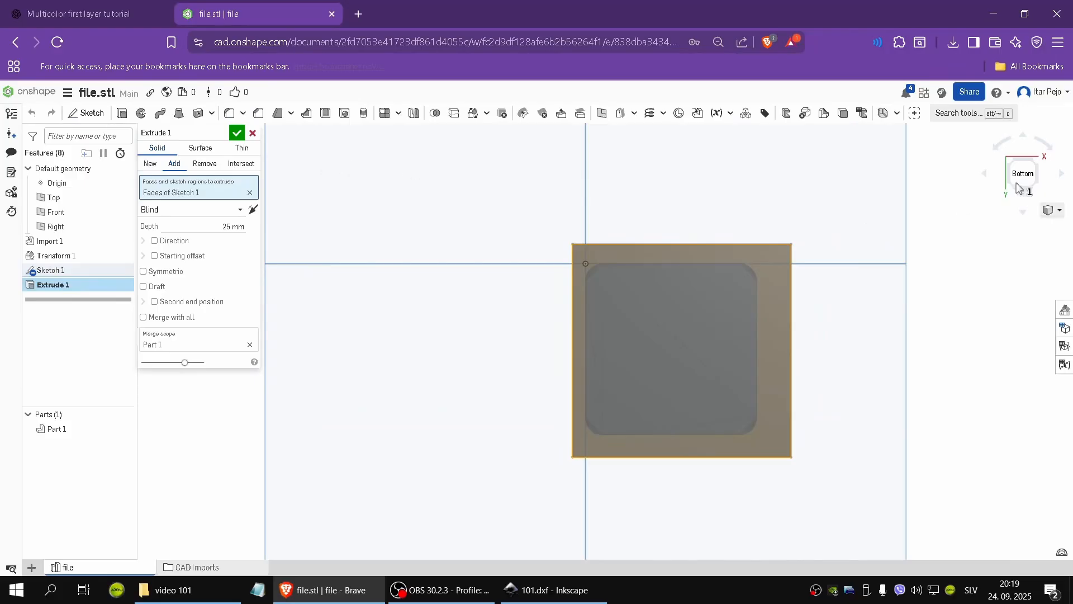
pyautogui.click(1026, 219)
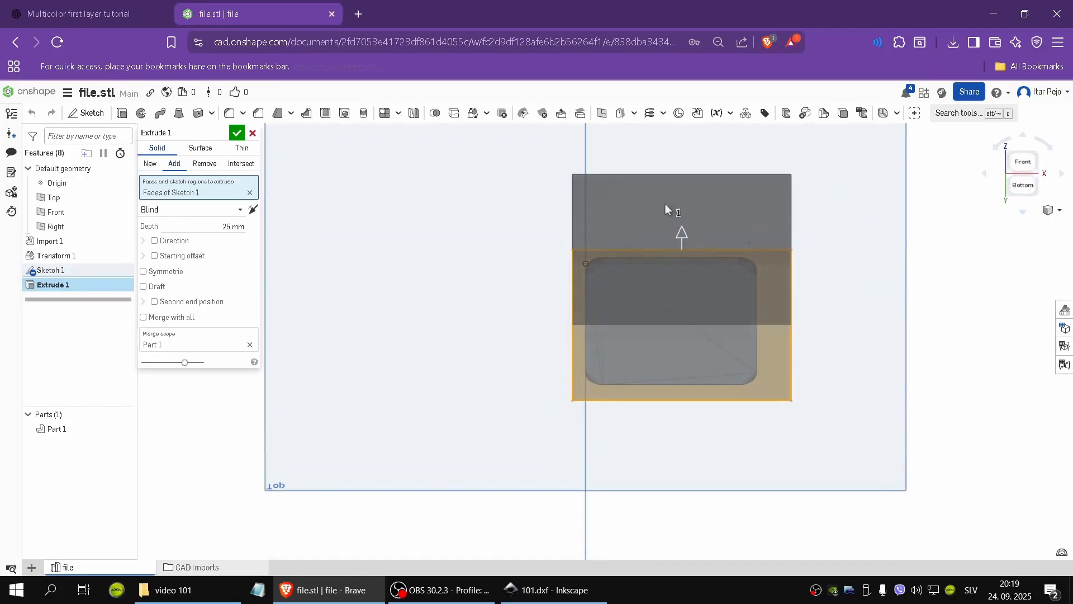
pyautogui.click(224, 231)
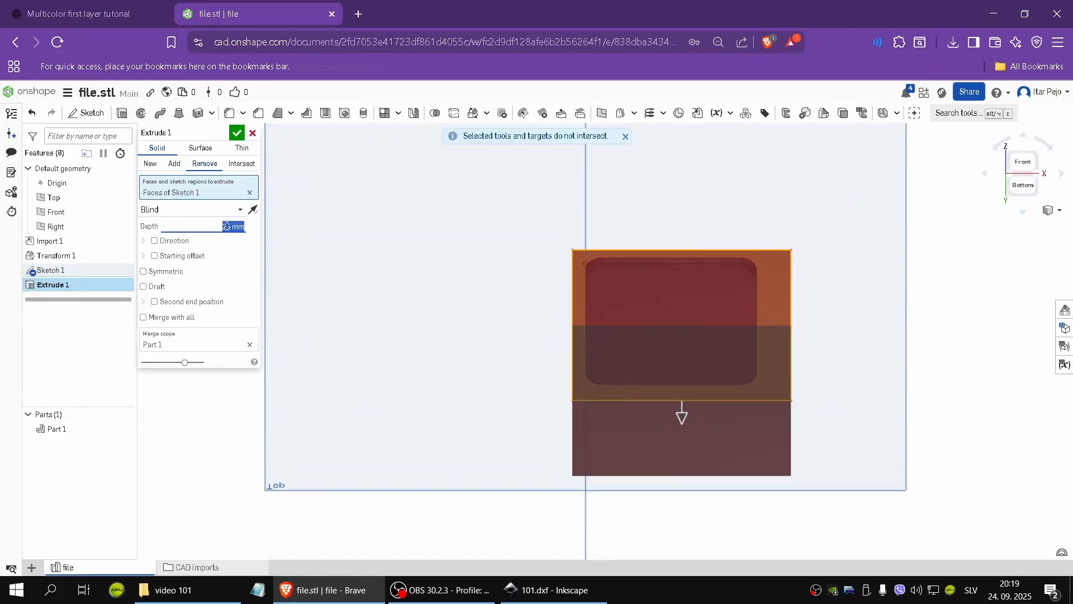
pyautogui.write('0.13')
pyautogui.press('Return')
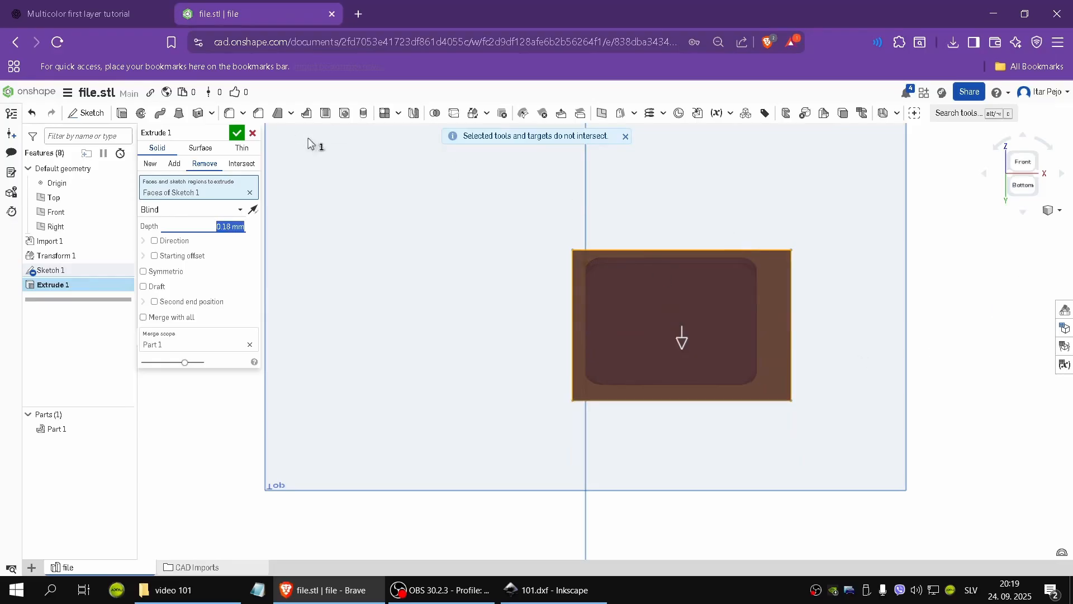
pyautogui.click(252, 211)
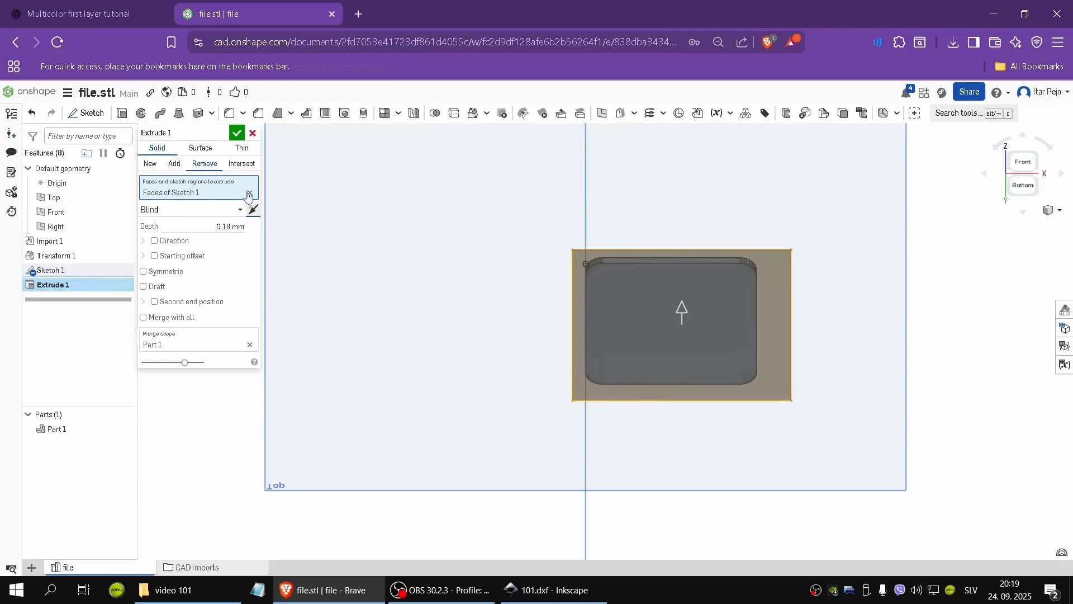
pyautogui.click(237, 133)
# Extrude the plate's cut bottom face outward by 0.18 mm, adding it to the existing part
pyautogui.scroll(3, 652, 316)
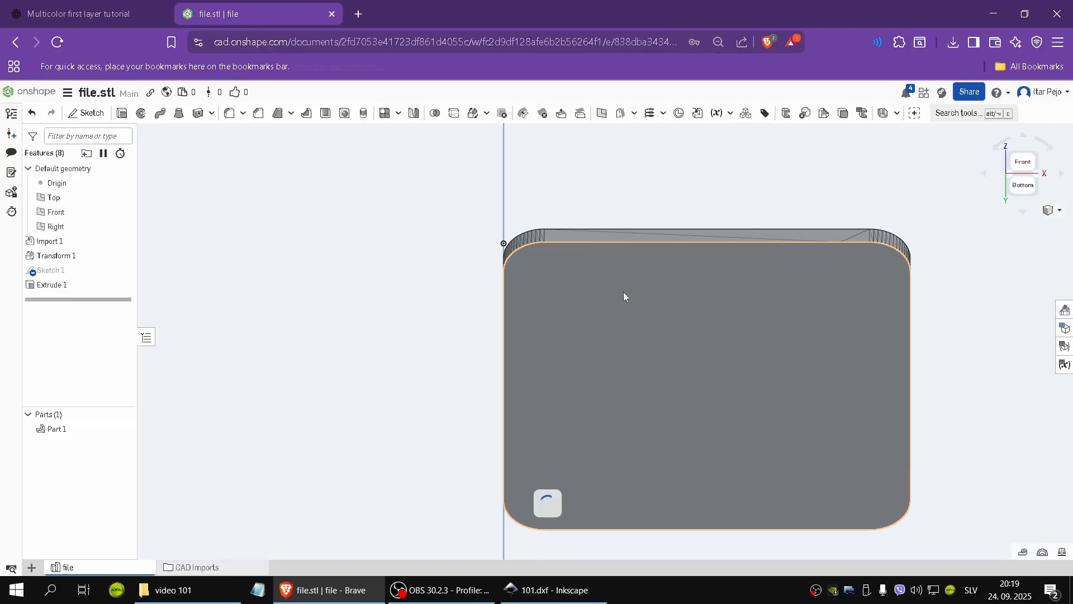
pyautogui.click(590, 312)
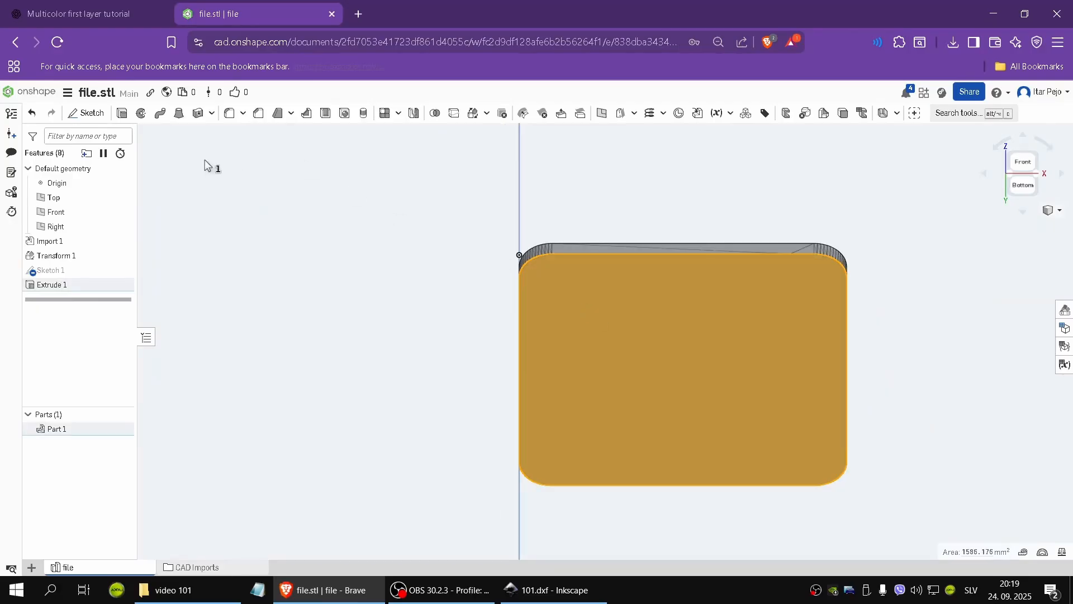
pyautogui.click(122, 115)
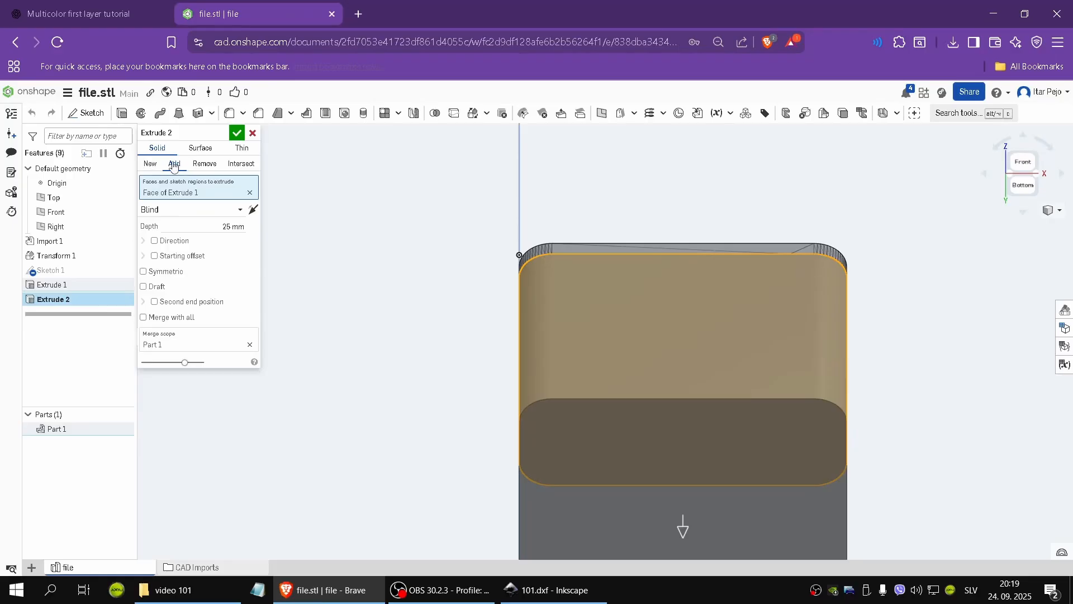
pyautogui.click(174, 167)
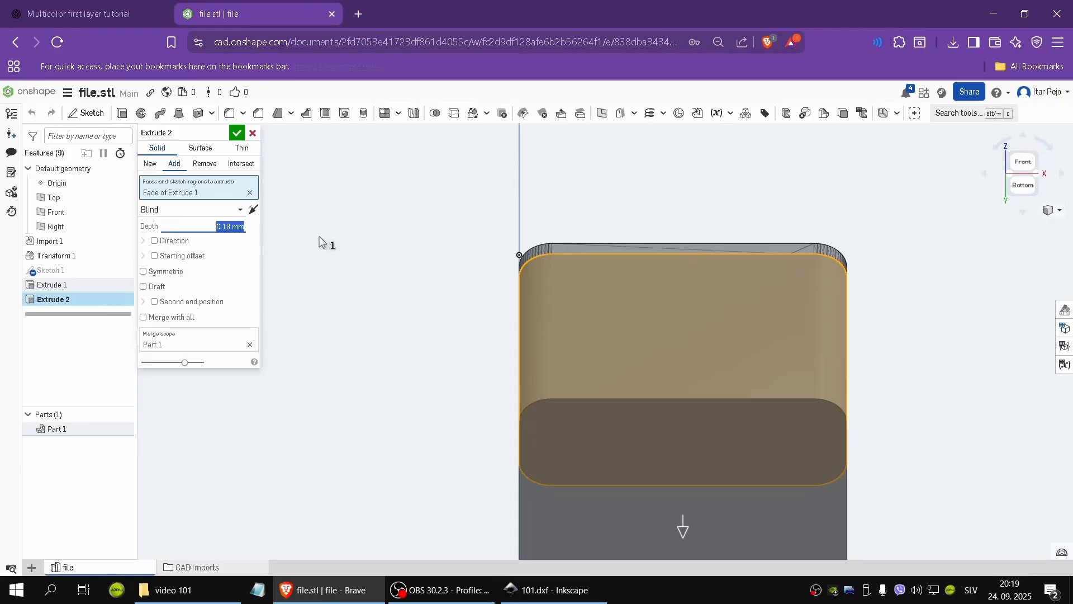
pyautogui.click(237, 133)
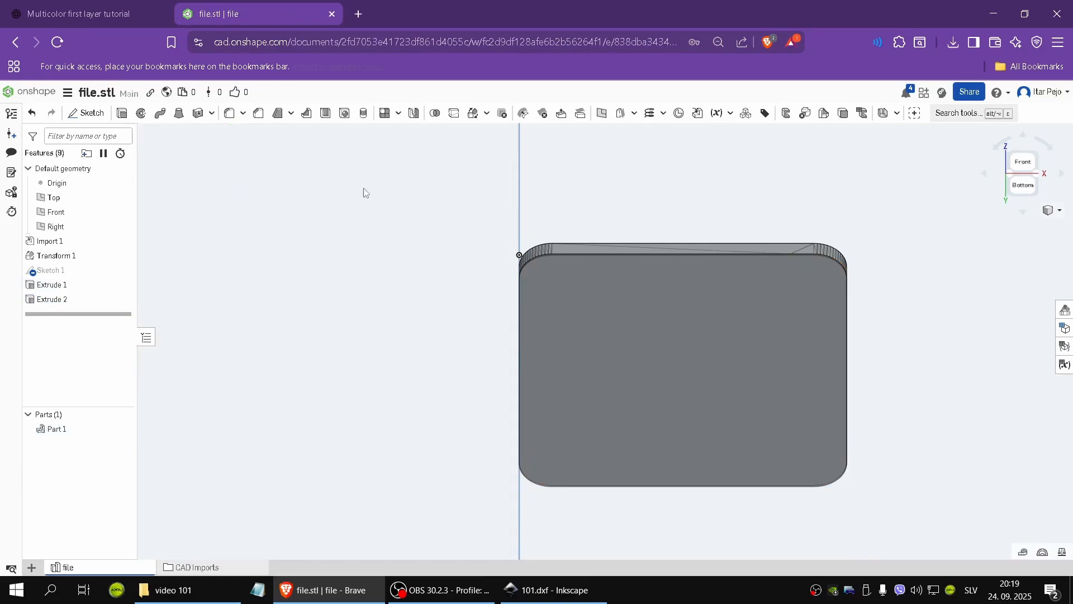
# Start a new sketch on the plate's bottom face, viewed straight from below
pyautogui.click(1020, 186)
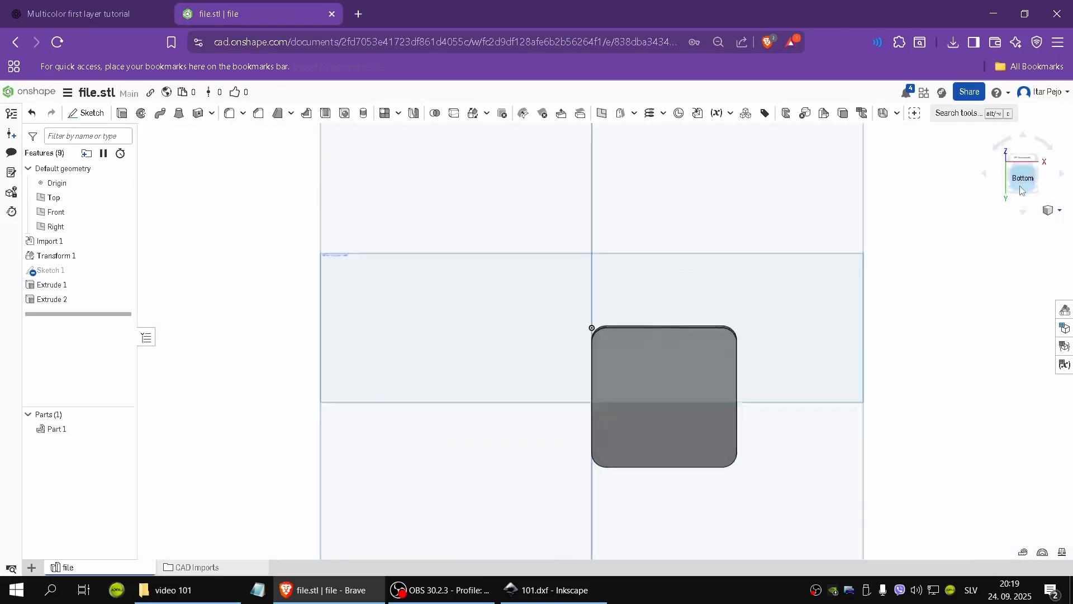
pyautogui.scroll(4, 659, 453)
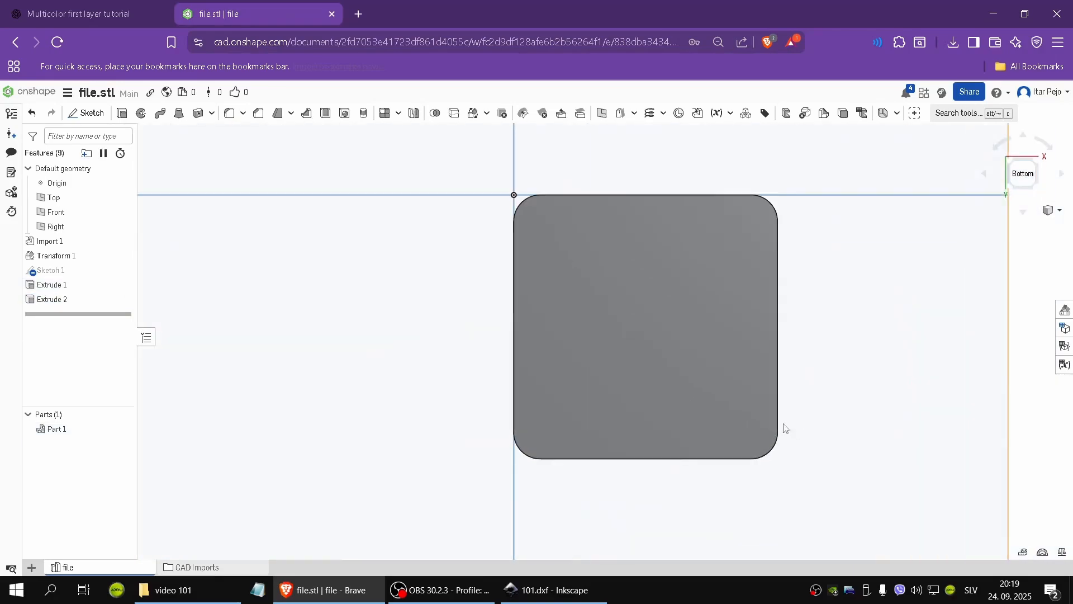
pyautogui.scroll(-2, 559, 417)
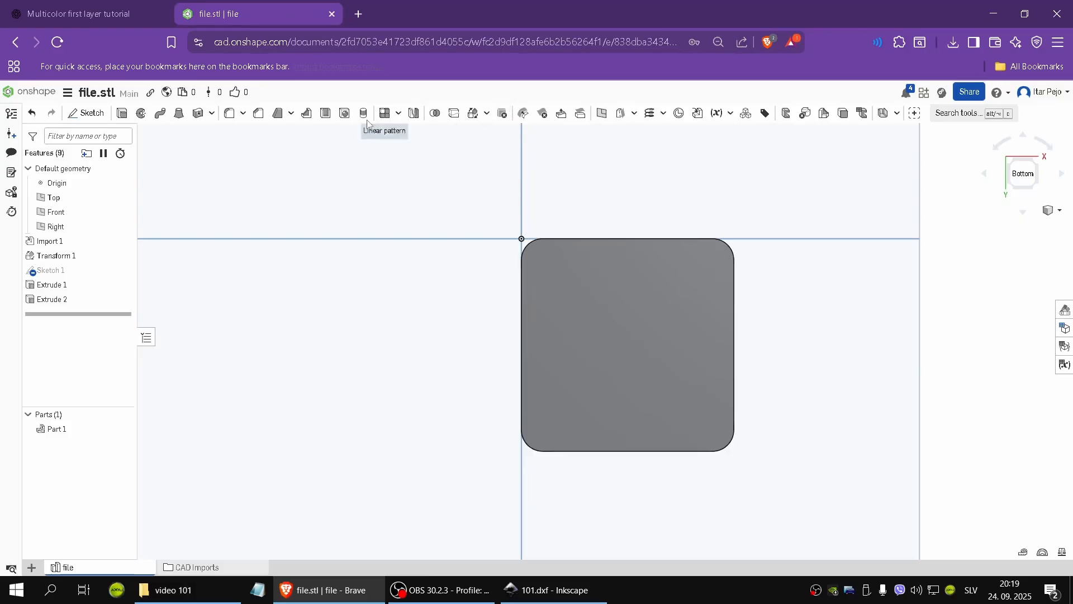
pyautogui.click(86, 115)
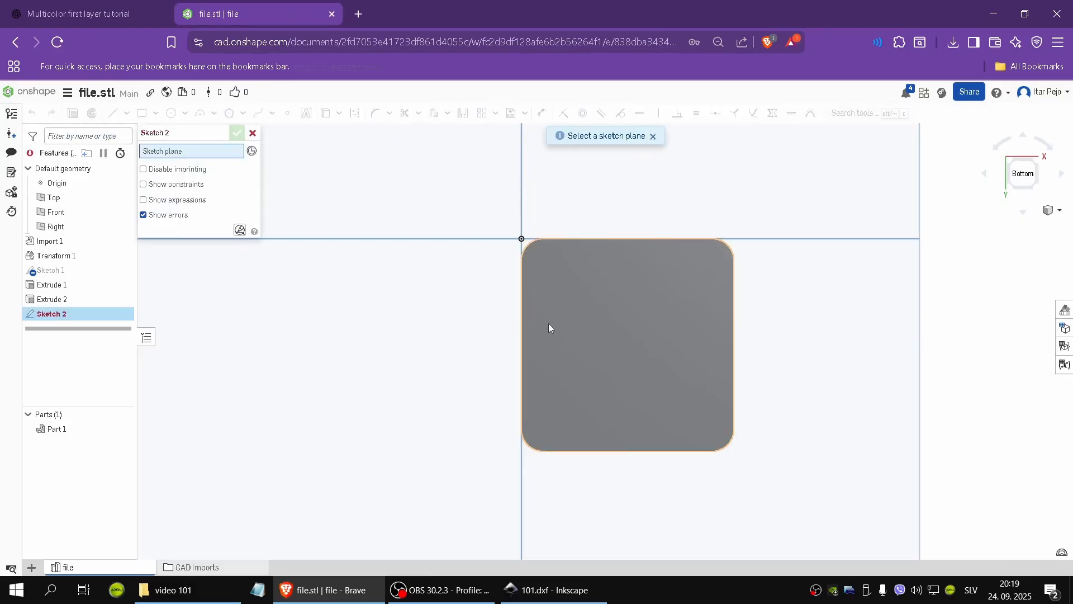
pyautogui.click(666, 342)
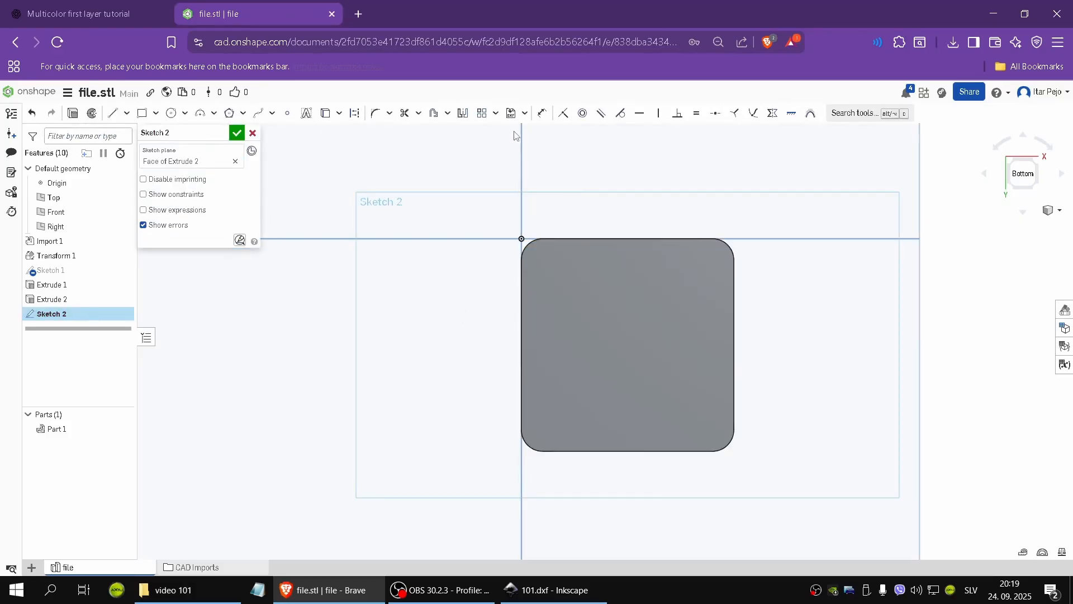
# Upload the drawing file 101 from the video 101 folder for insertion as a DXF into the sketch
pyautogui.click(511, 111)
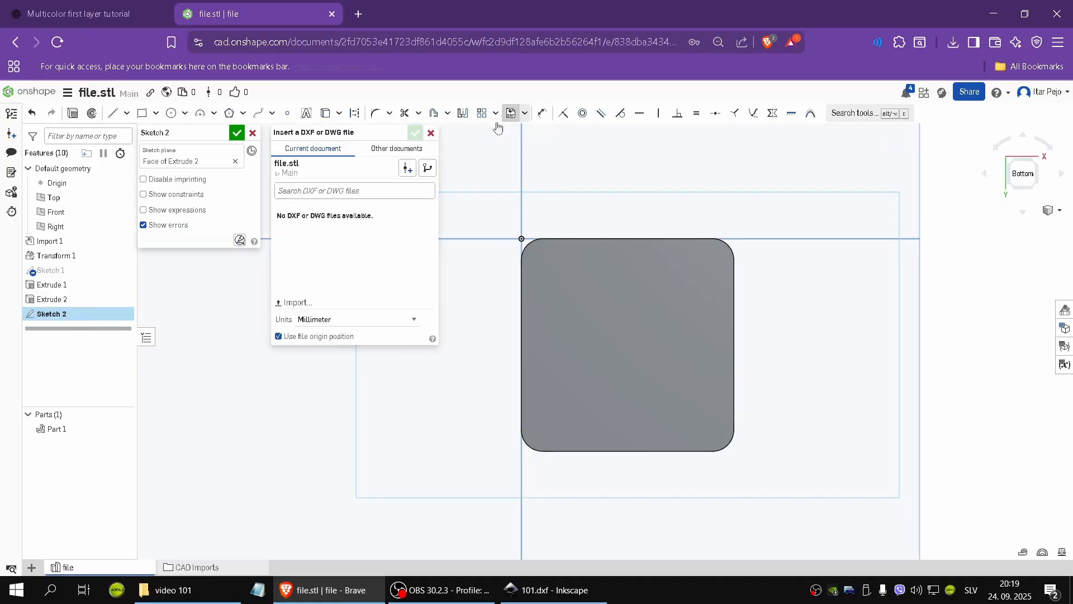
pyautogui.click(302, 303)
pyautogui.scroll(-4, 246, 258)
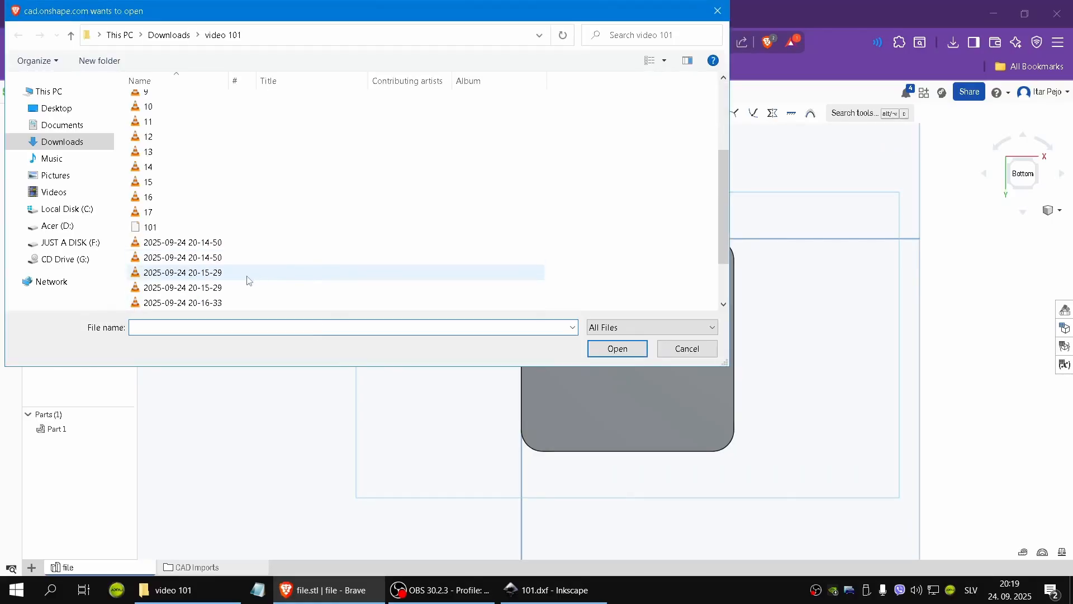
pyautogui.scroll(-1, 202, 287)
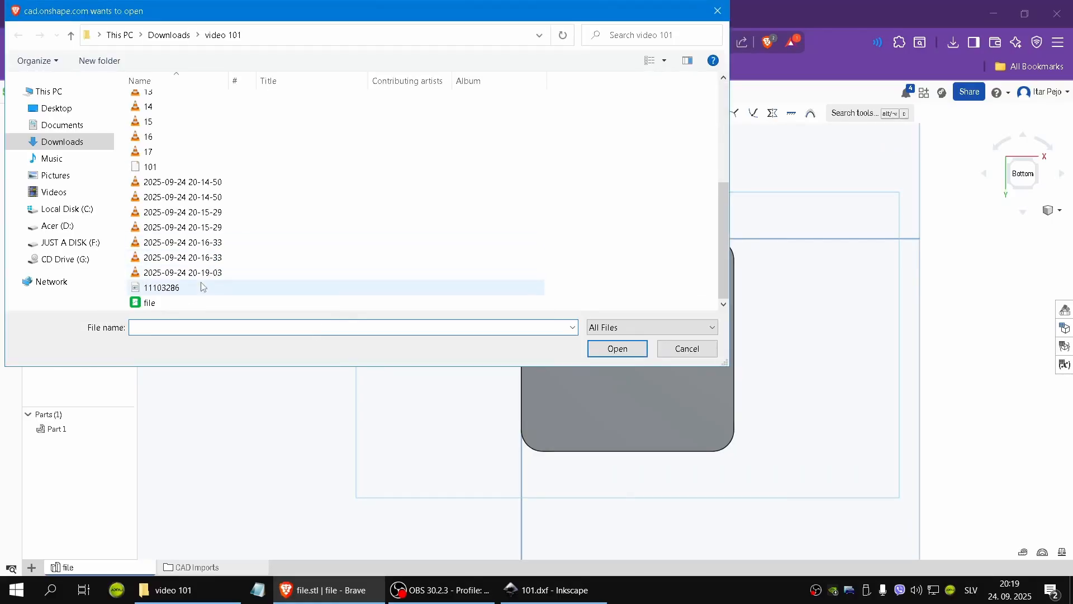
pyautogui.click(186, 172)
pyautogui.doubleClick(196, 169)
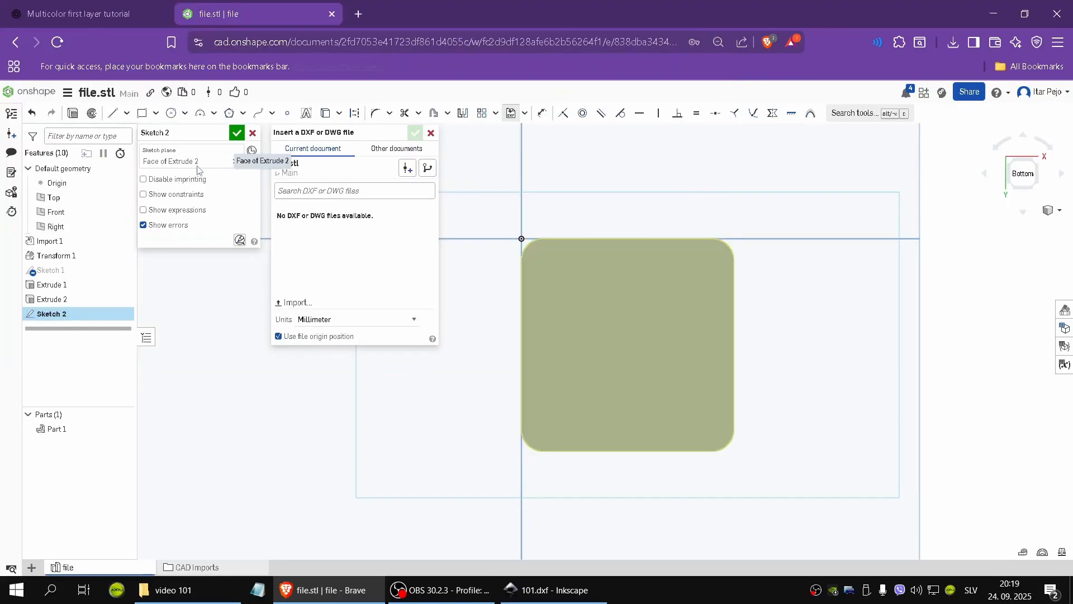
# Insert 101.dxf into the sketch on the plate's bottom face, in millimetres and using the file's origin position
pyautogui.click(907, 93)
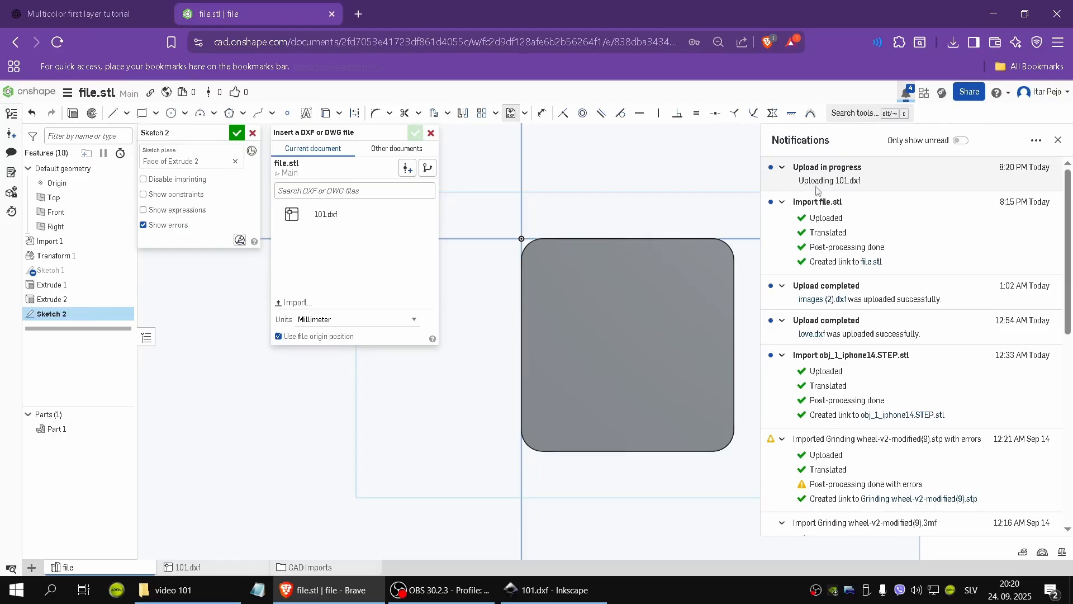
pyautogui.click(330, 214)
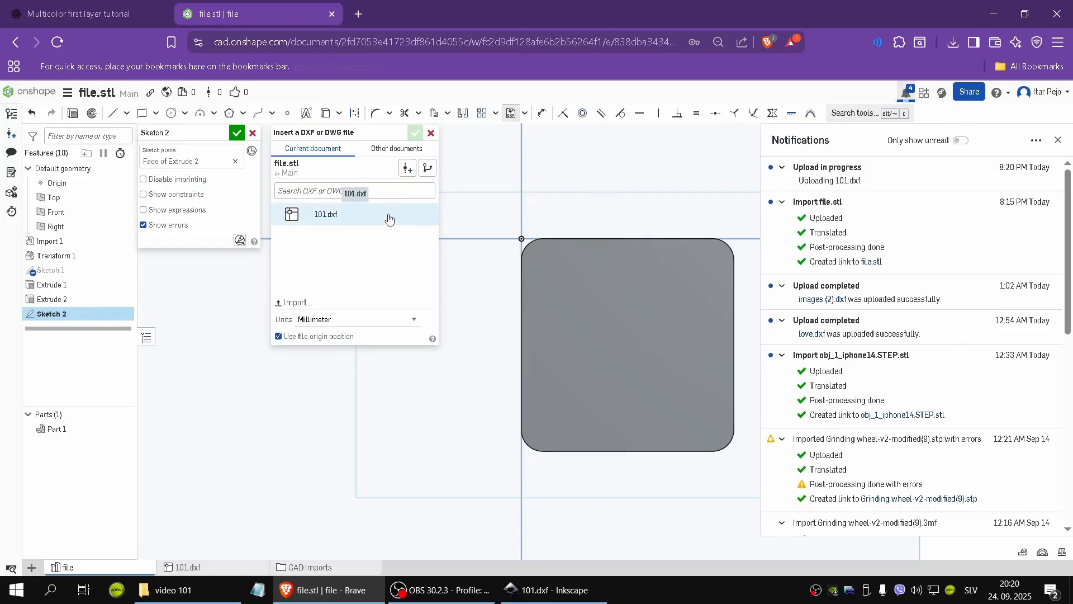
pyautogui.click(415, 133)
pyautogui.click(907, 92)
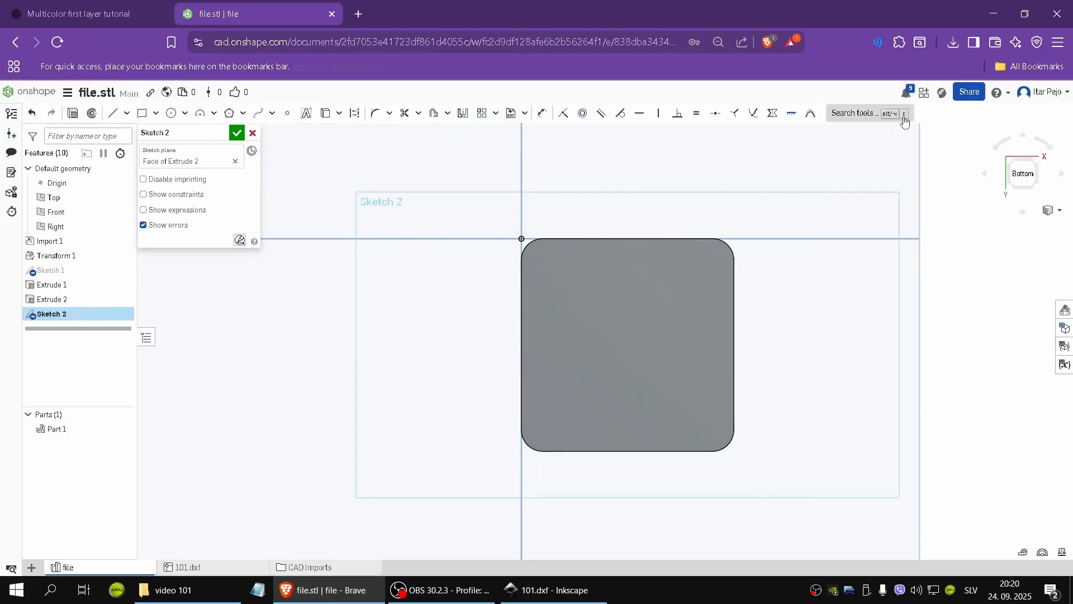
# Use Transform on all outlines of the inserted 101 and scale them down to about half size
pyautogui.scroll(-10, 639, 366)
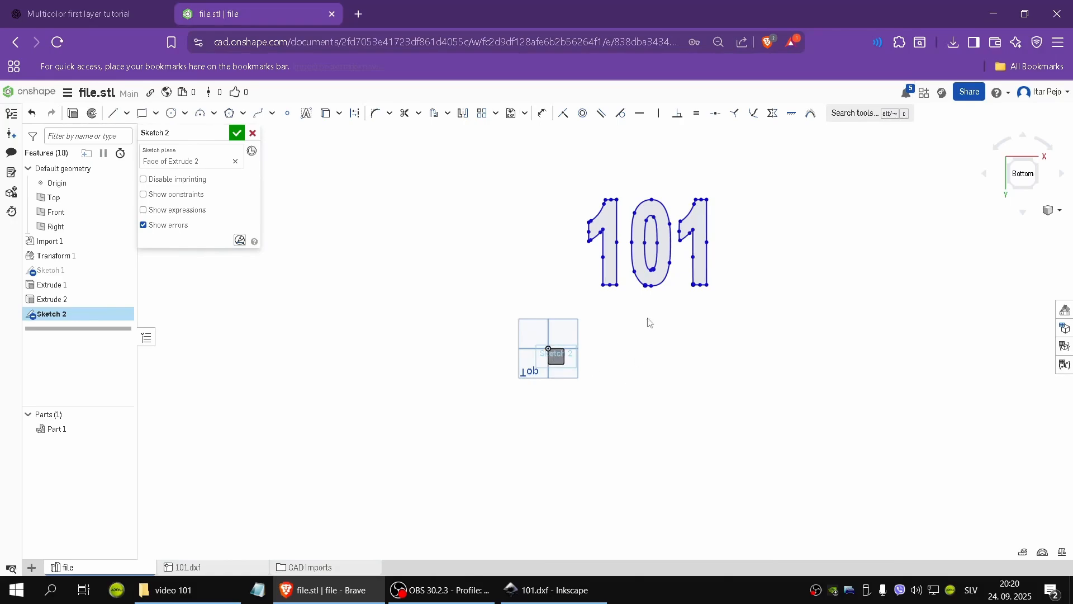
pyautogui.scroll(2, 660, 159)
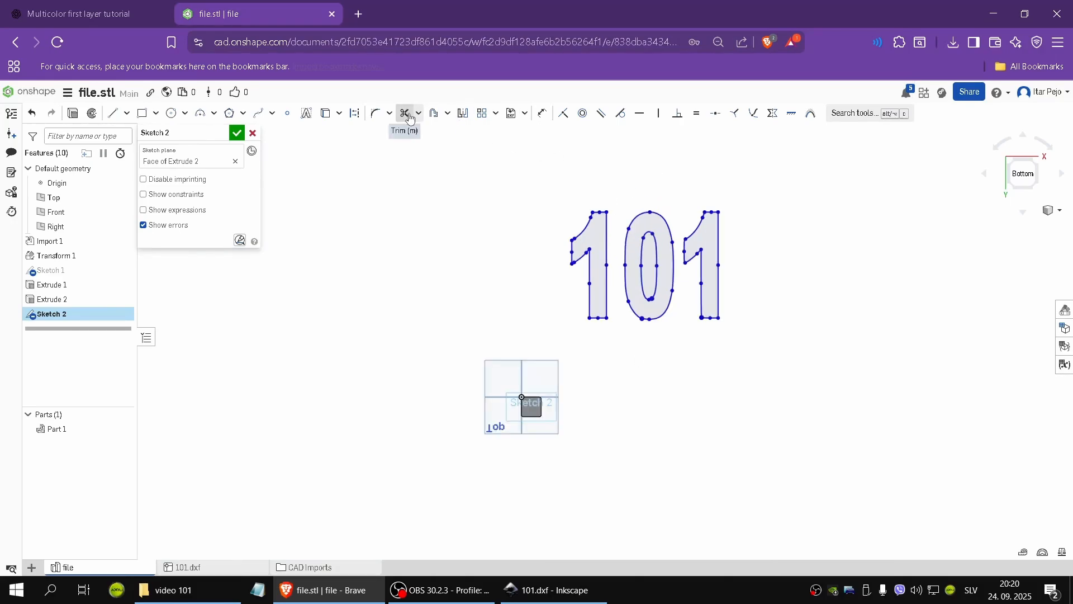
pyautogui.click(497, 117)
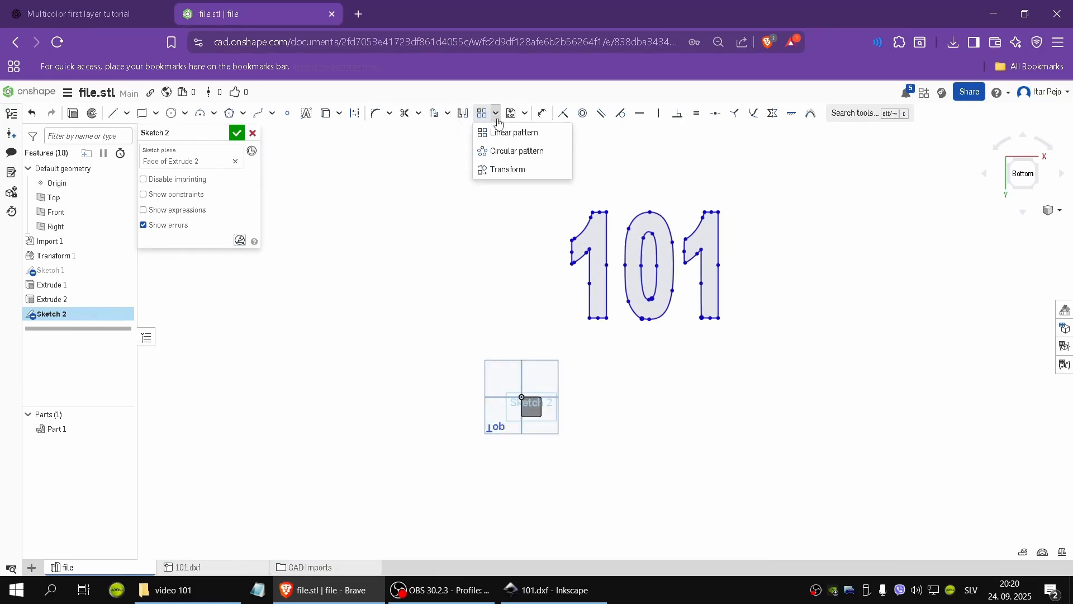
pyautogui.click(518, 171)
pyautogui.moveTo(548, 192); pyautogui.dragTo(771, 350)
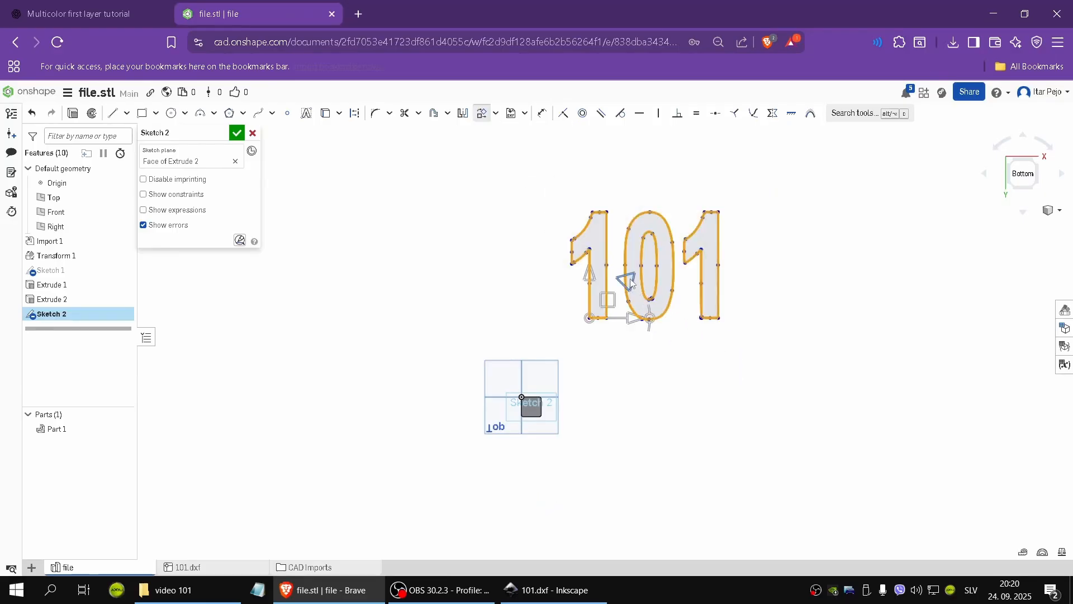
pyautogui.moveTo(626, 281); pyautogui.dragTo(608, 299)
pyautogui.scroll(2, 521, 446)
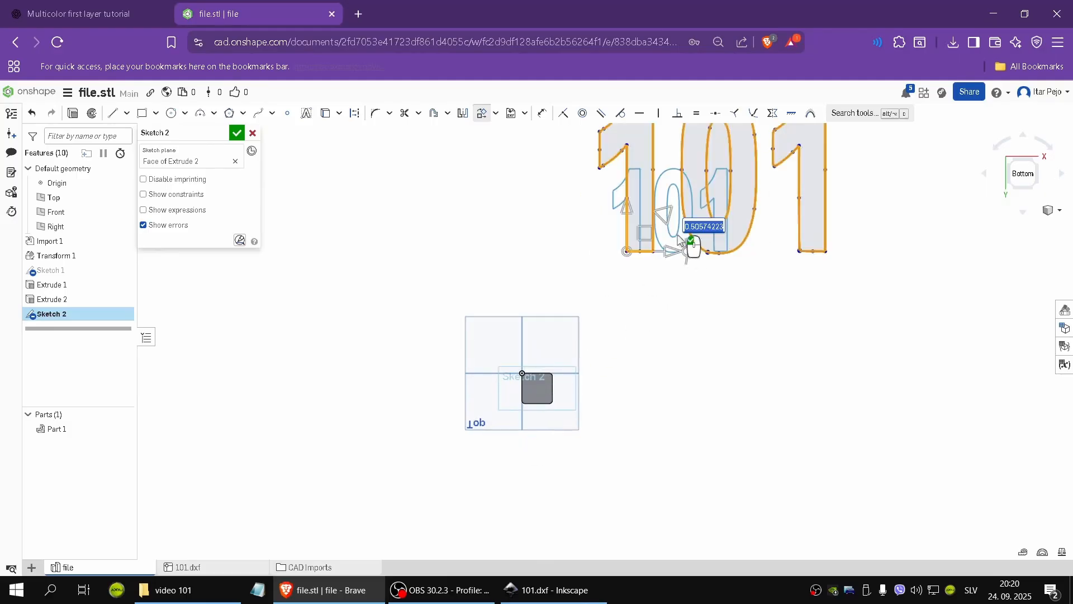
# Scale the 101 outlines down further to fit inside the plate and move them to its centre
pyautogui.moveTo(658, 225); pyautogui.dragTo(594, 336)
pyautogui.scroll(5, 523, 411)
pyautogui.moveTo(639, 280); pyautogui.dragTo(427, 451)
pyautogui.scroll(-2, 358, 471)
pyautogui.scroll(4, 358, 471)
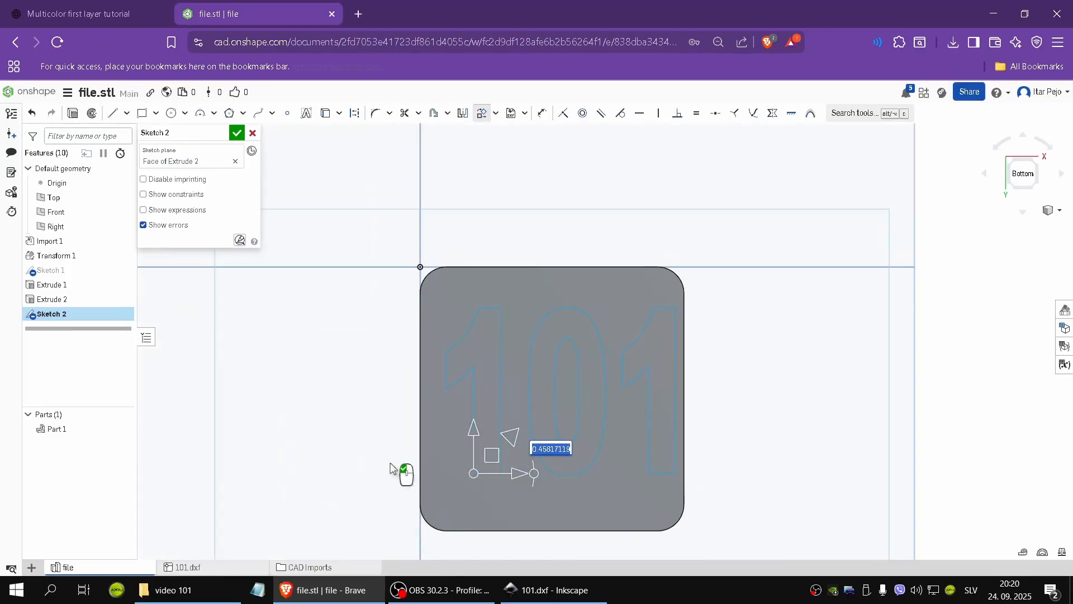
pyautogui.scroll(-2, 668, 304)
pyautogui.scroll(2, 522, 431)
pyautogui.moveTo(573, 396); pyautogui.dragTo(571, 395)
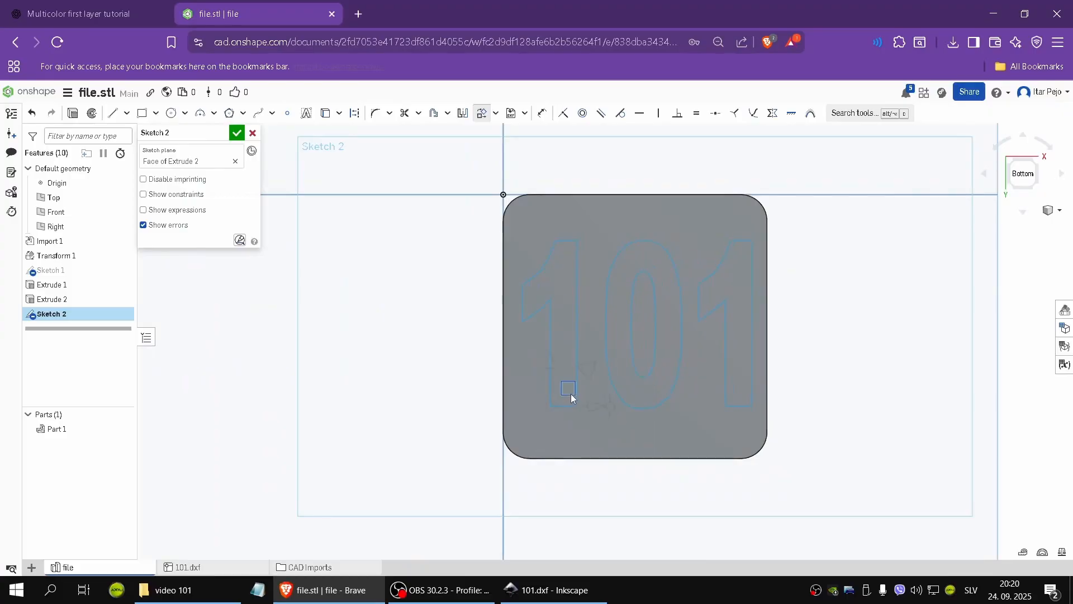
pyautogui.click(825, 336)
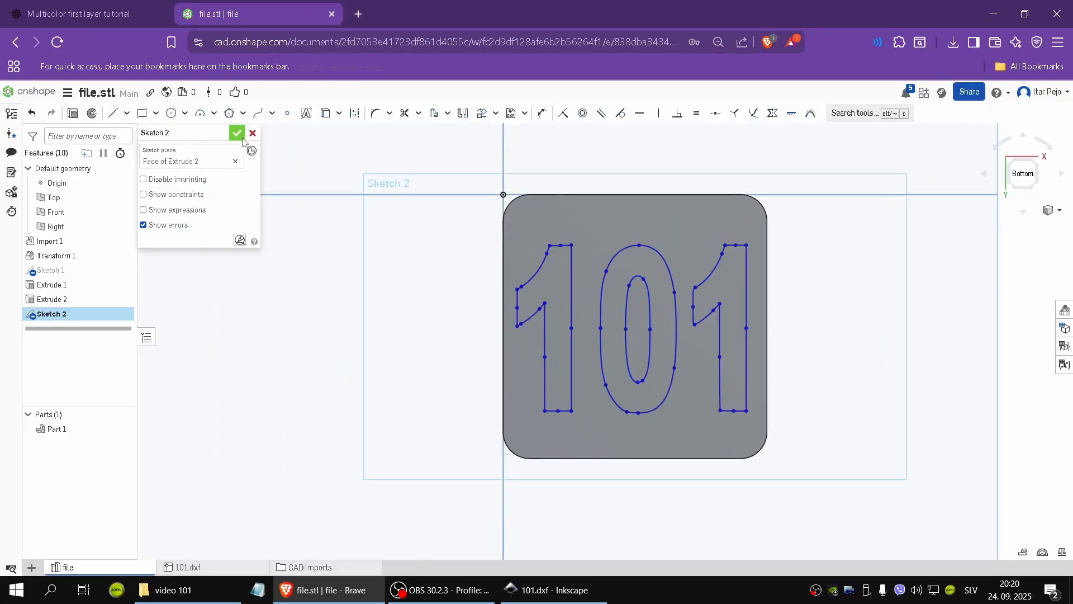
# Extrude the 101 sketch regions as a Remove cut 0.18 mm deep into the plate's bottom face
pyautogui.click(73, 114)
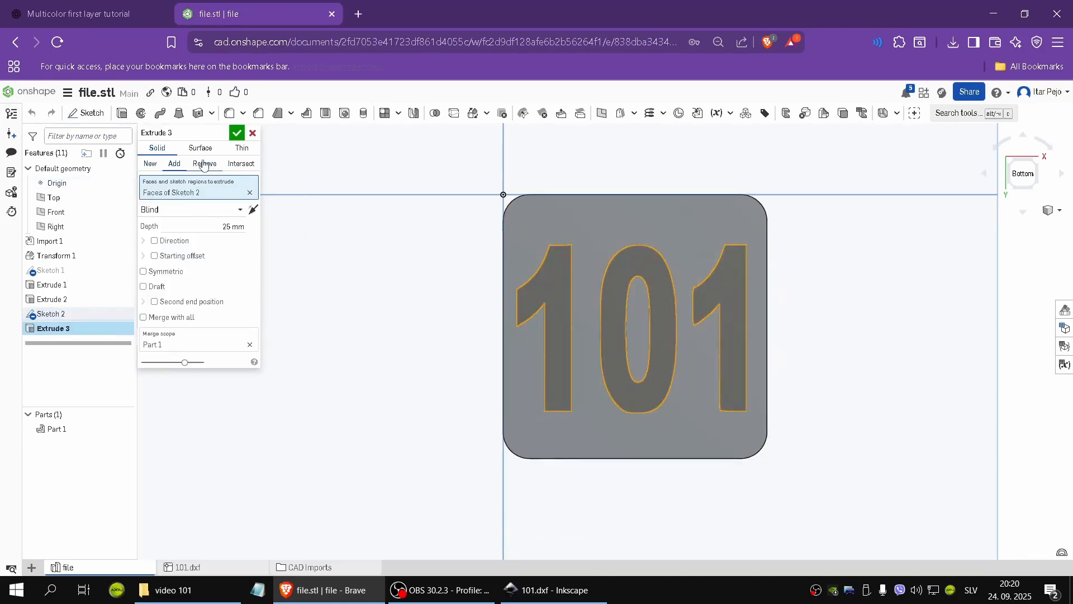
pyautogui.click(204, 164)
pyautogui.click(1025, 215)
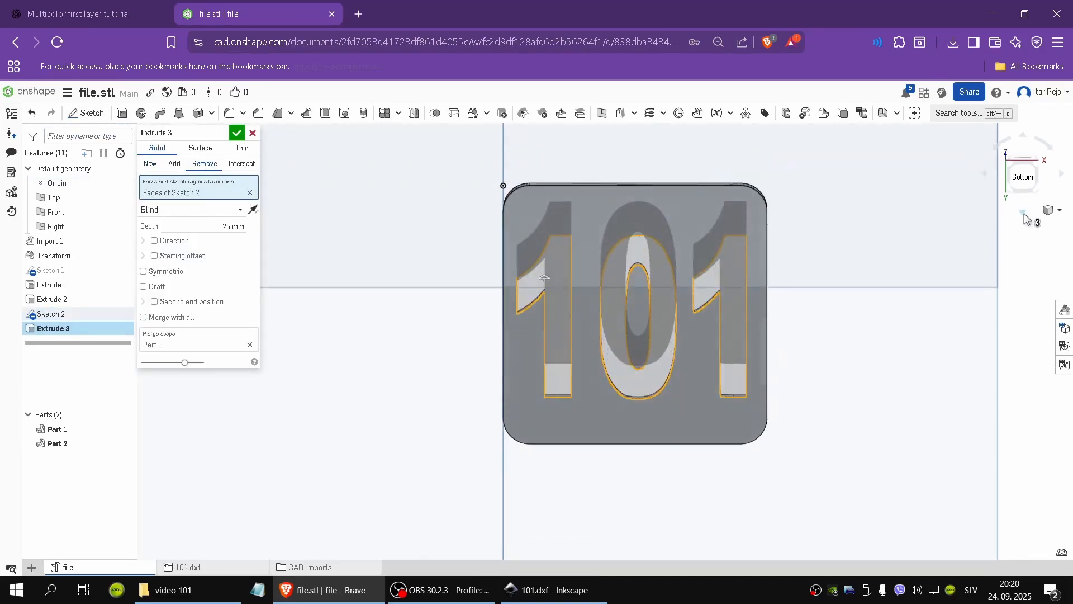
pyautogui.click(232, 227)
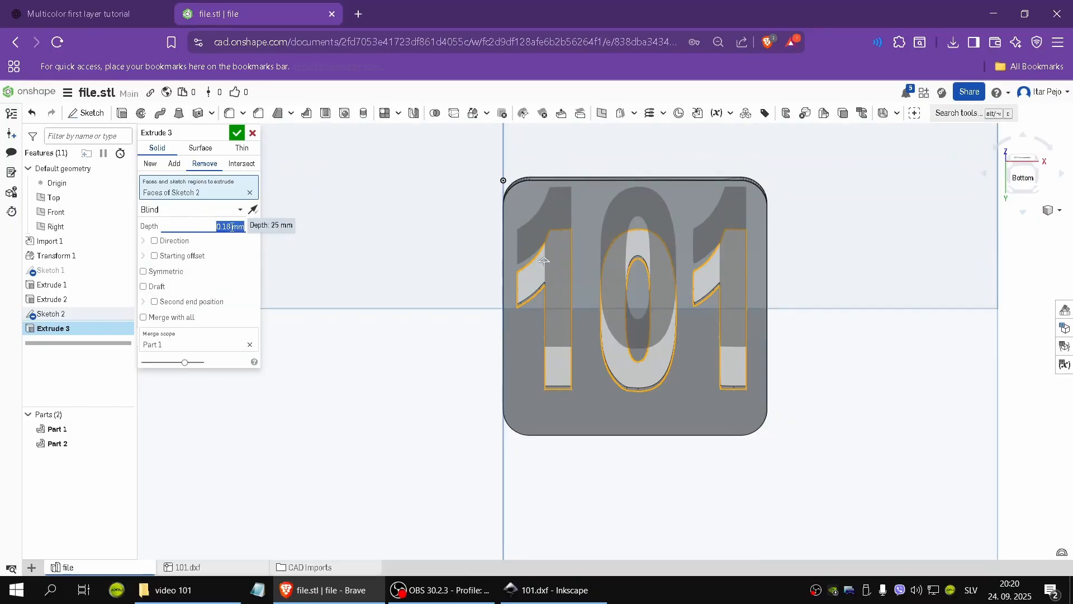
pyautogui.click(235, 137)
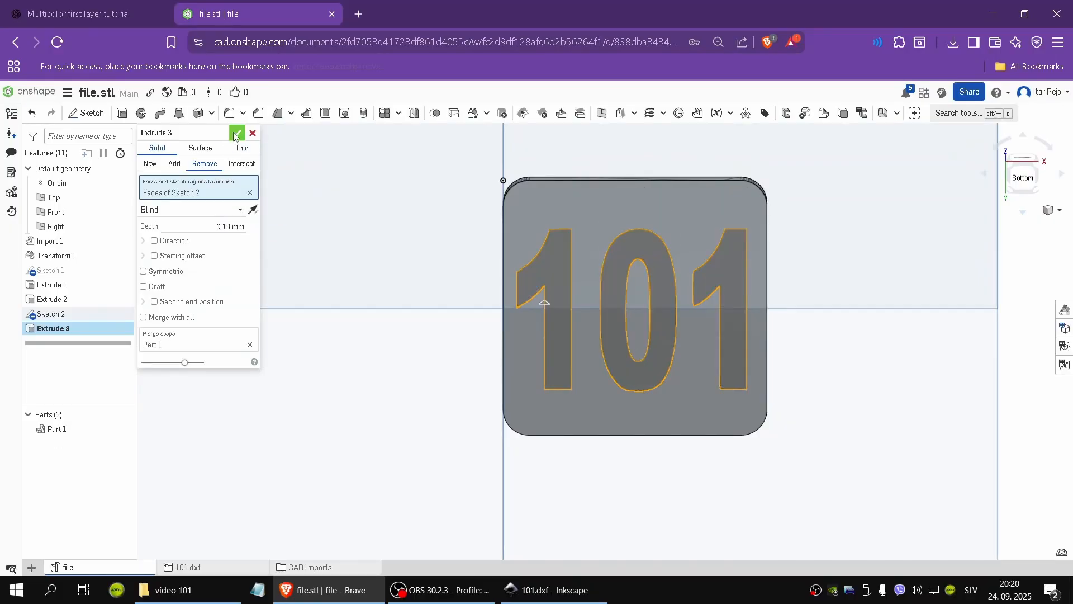
# Extrude the three recessed digit faces outward by 0.18 mm as new parts
pyautogui.click(120, 114)
pyautogui.click(555, 275)
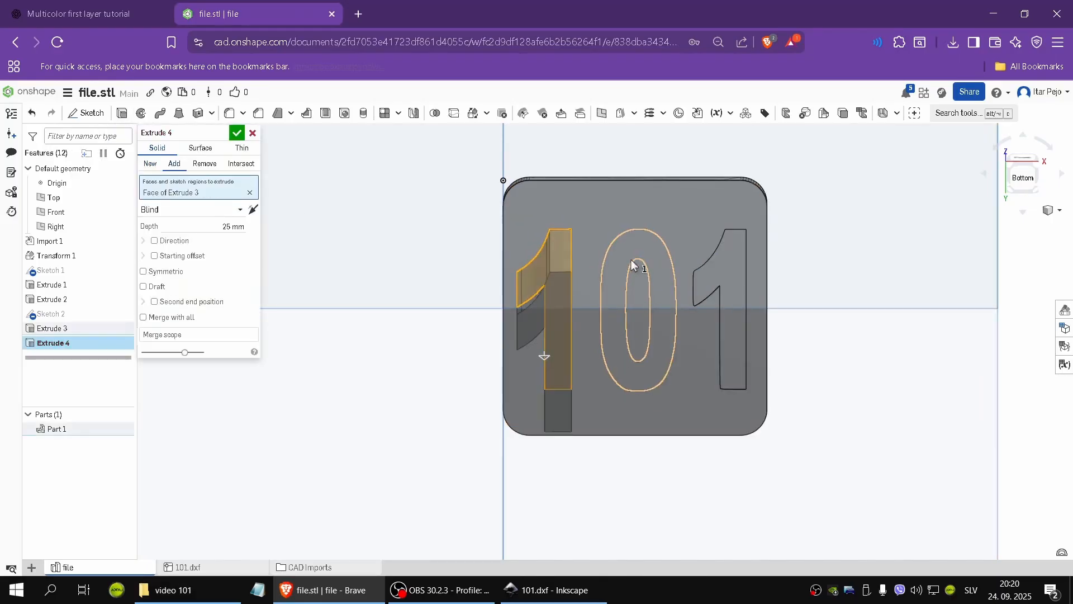
pyautogui.click(629, 250)
pyautogui.click(732, 264)
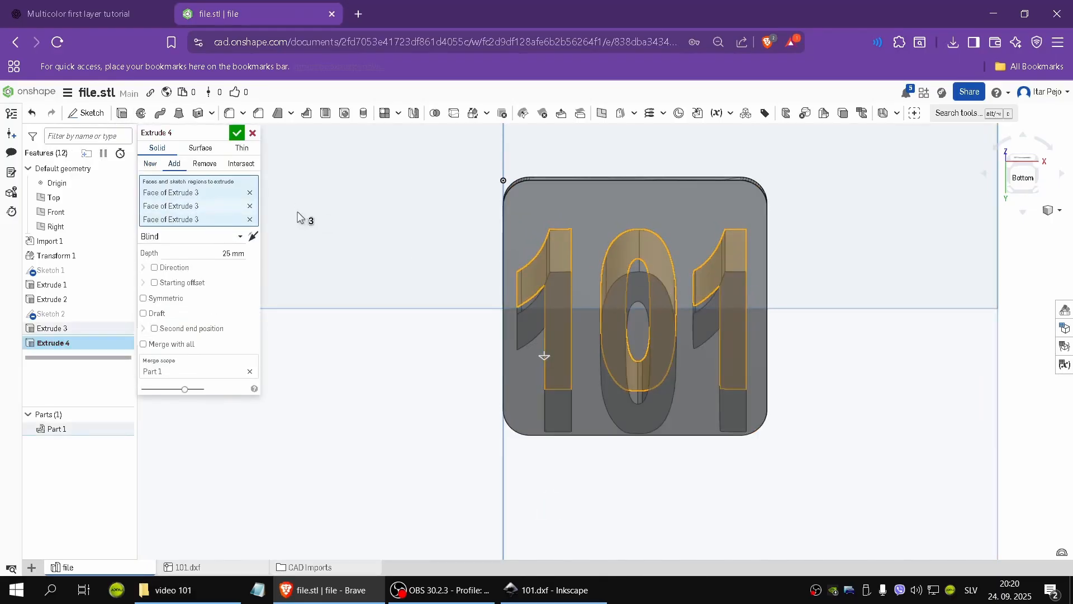
pyautogui.click(151, 165)
pyautogui.click(208, 258)
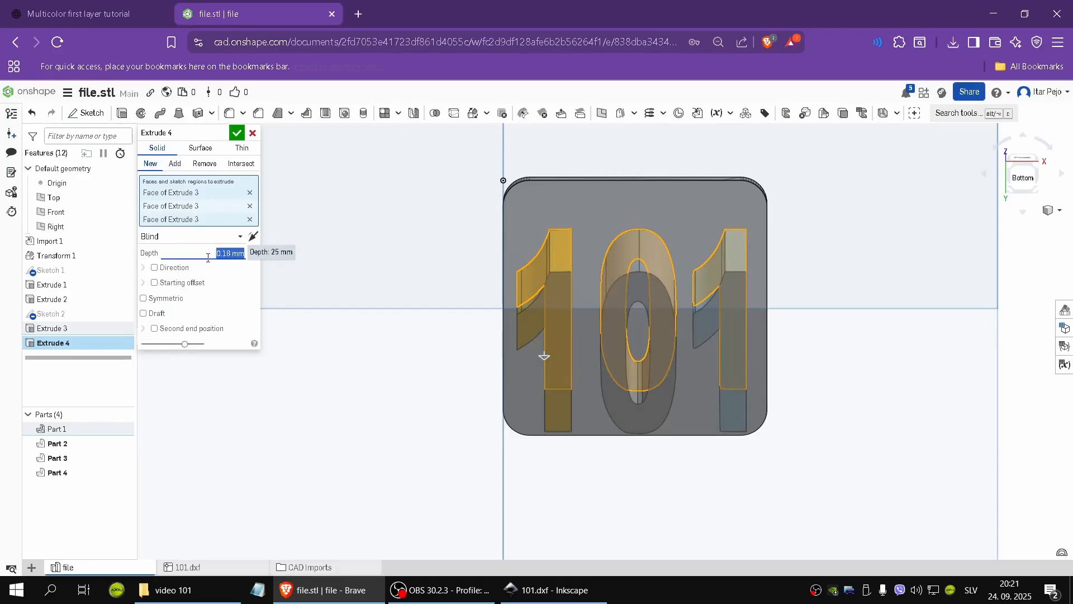
pyautogui.click(237, 133)
# Export the whole part studio as an STL named file (1) to the video 101 folder
pyautogui.scroll(-2, 318, 192)
pyautogui.scroll(-3, 447, 391)
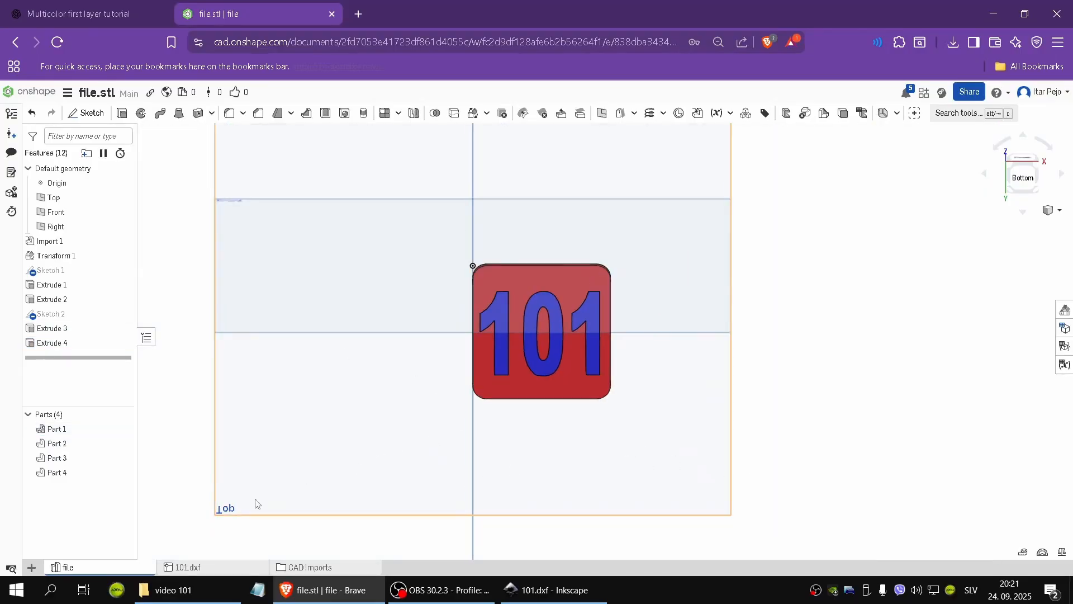
pyautogui.rightClick(118, 569)
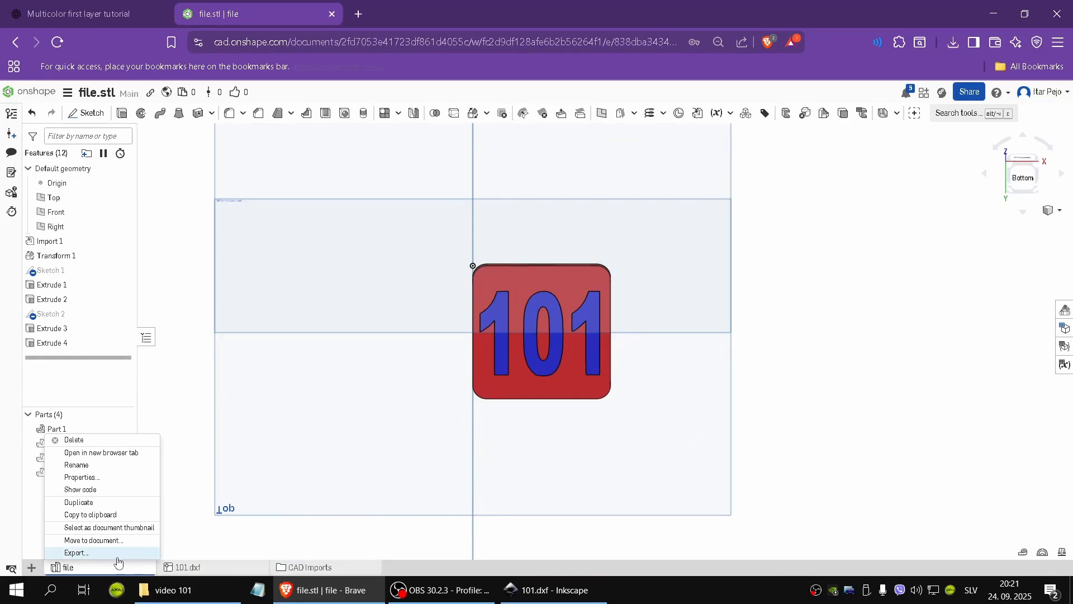
pyautogui.click(117, 553)
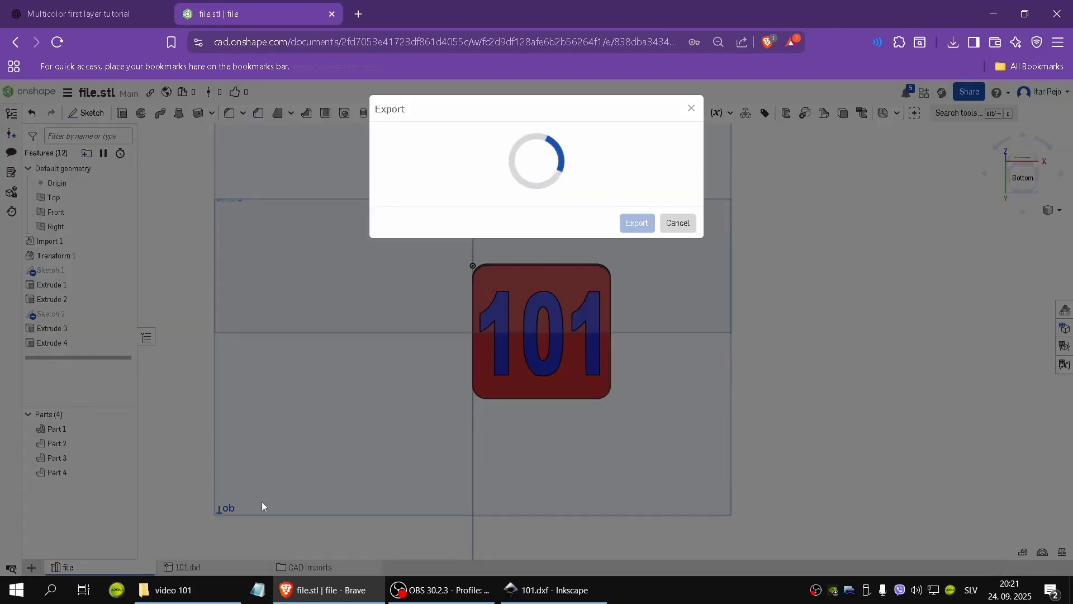
pyautogui.click(637, 449)
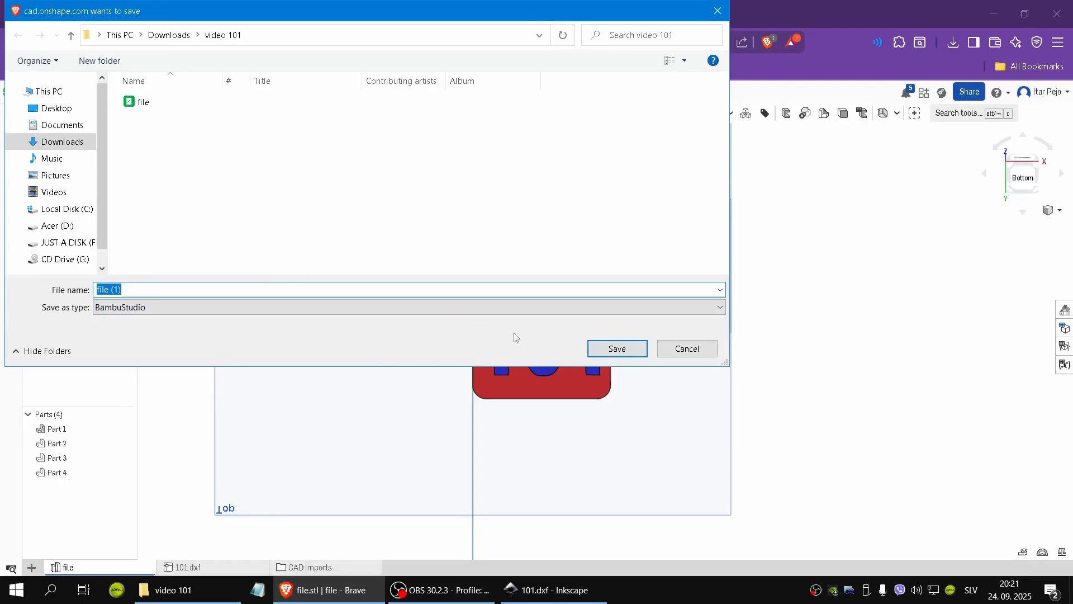
pyautogui.click(610, 349)
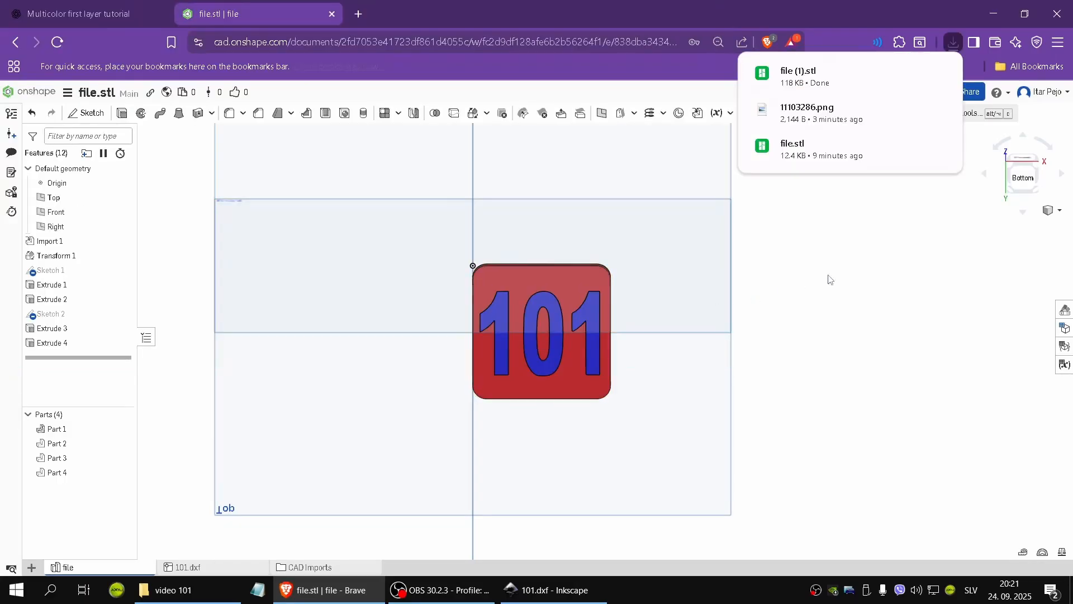
# Open the exported file (1).stl in Bambu Studio and move the model toward the front of the build plate
pyautogui.click(812, 77)
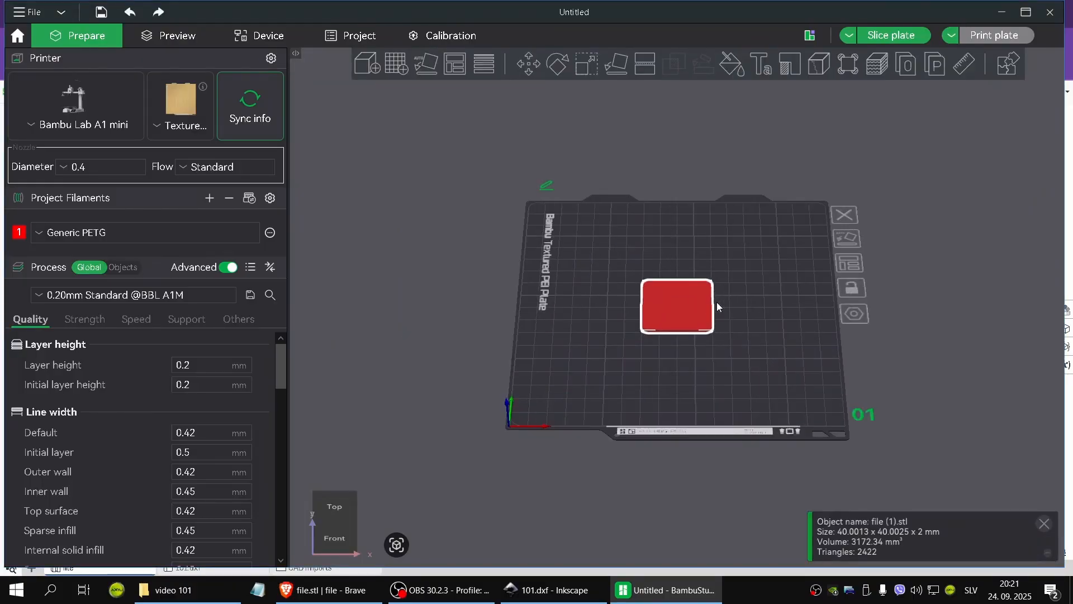
pyautogui.moveTo(645, 290); pyautogui.dragTo(643, 348)
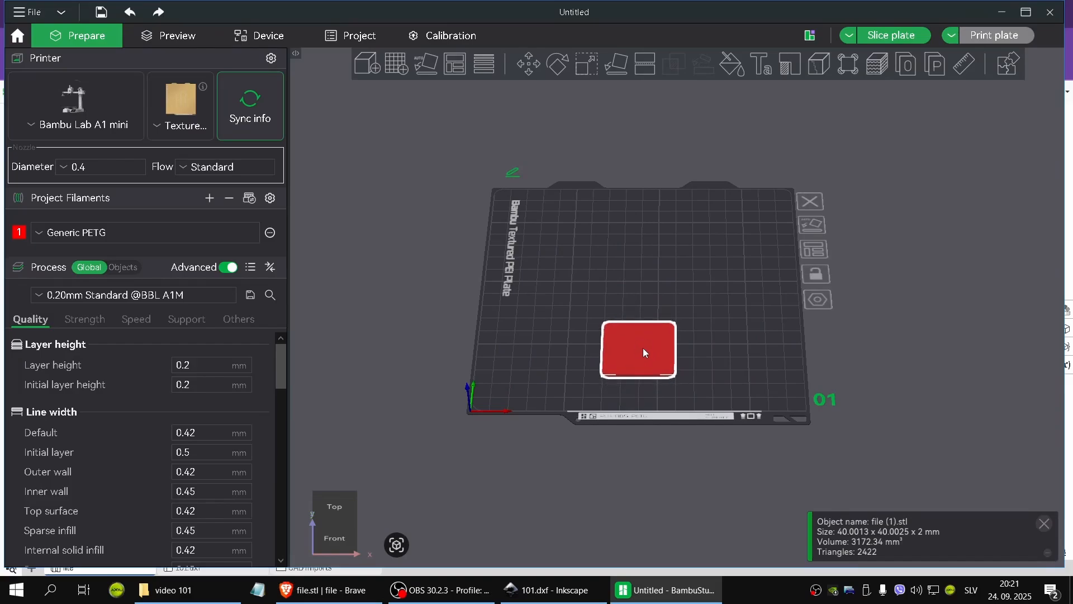
pyautogui.click(719, 373)
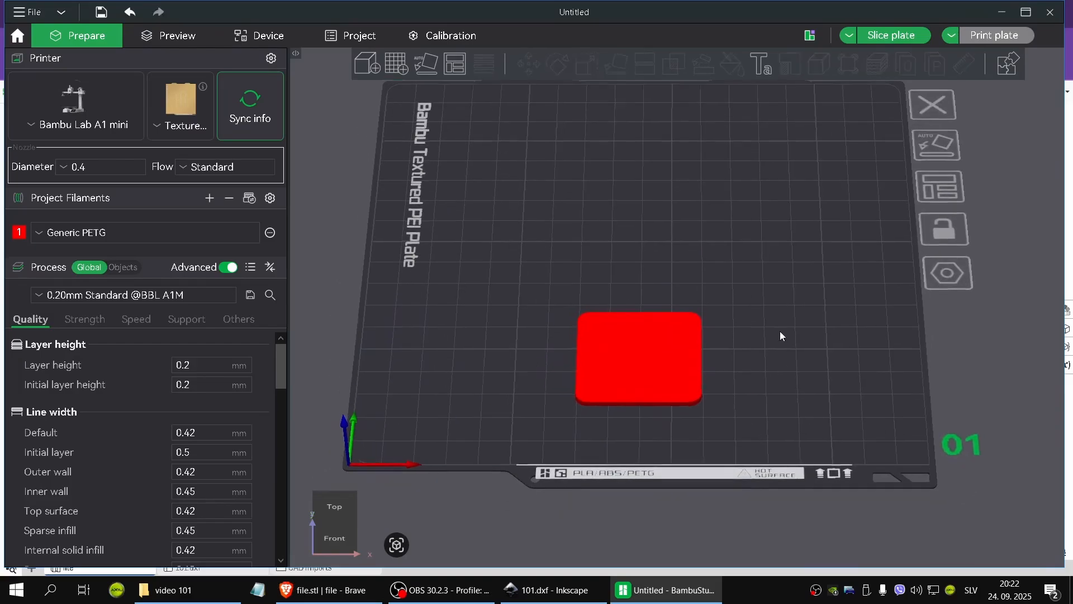
# Split the imported model into separate objects and view it from below
pyautogui.moveTo(779, 334); pyautogui.dragTo(687, 303)
pyautogui.click(664, 283)
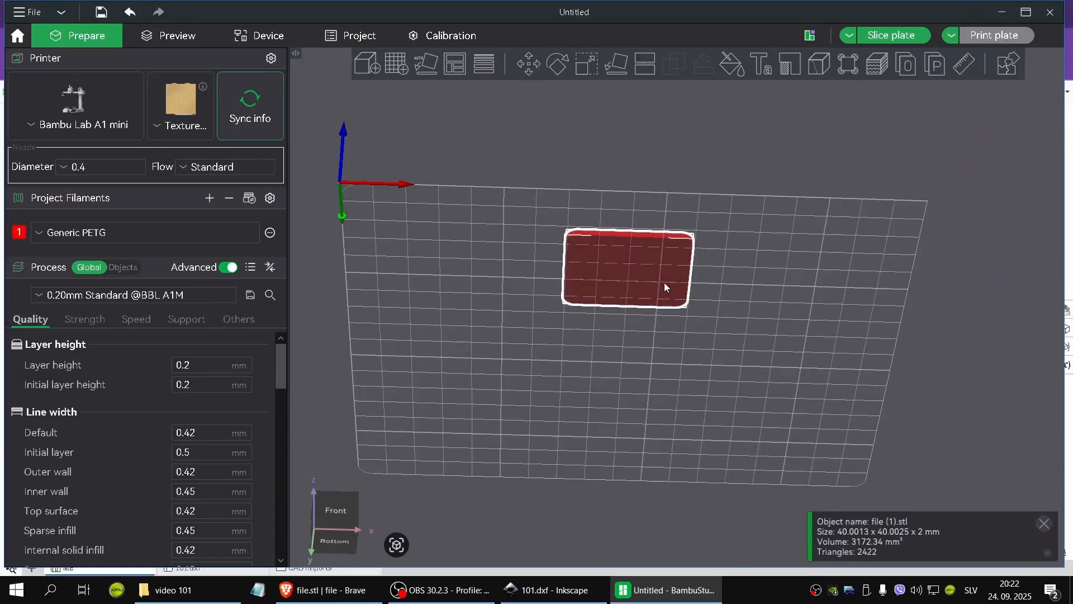
pyautogui.rightClick(663, 279)
pyautogui.moveTo(752, 312)
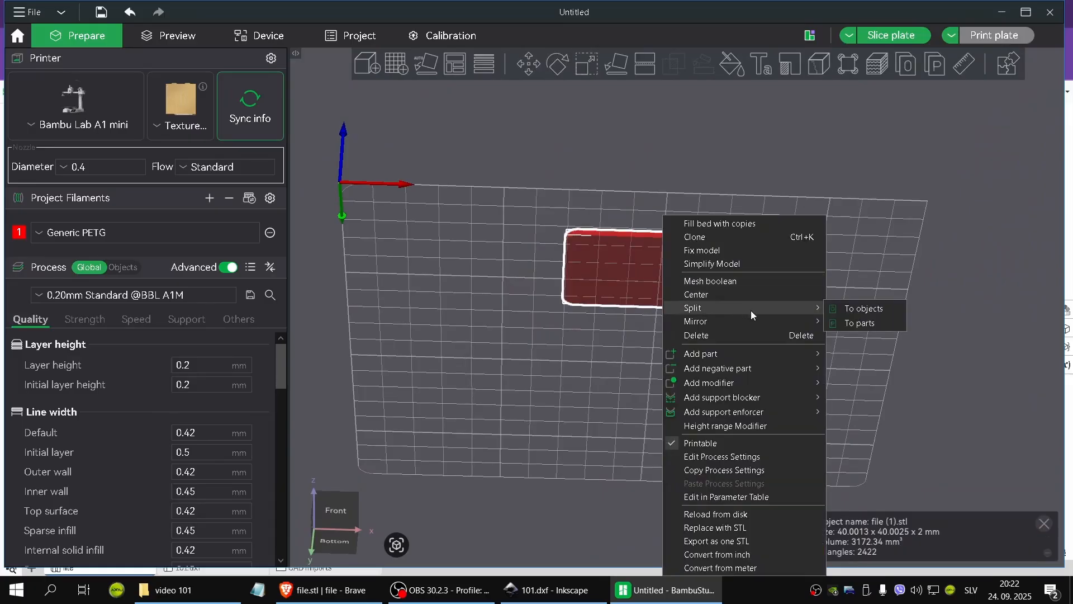
pyautogui.click(836, 310)
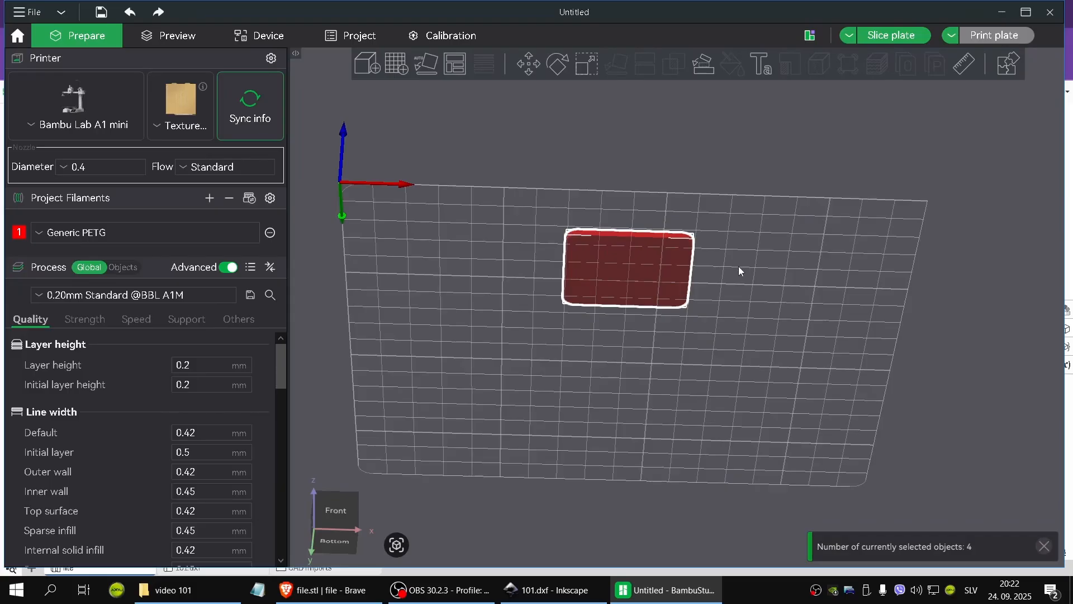
pyautogui.moveTo(739, 266); pyautogui.dragTo(739, 270)
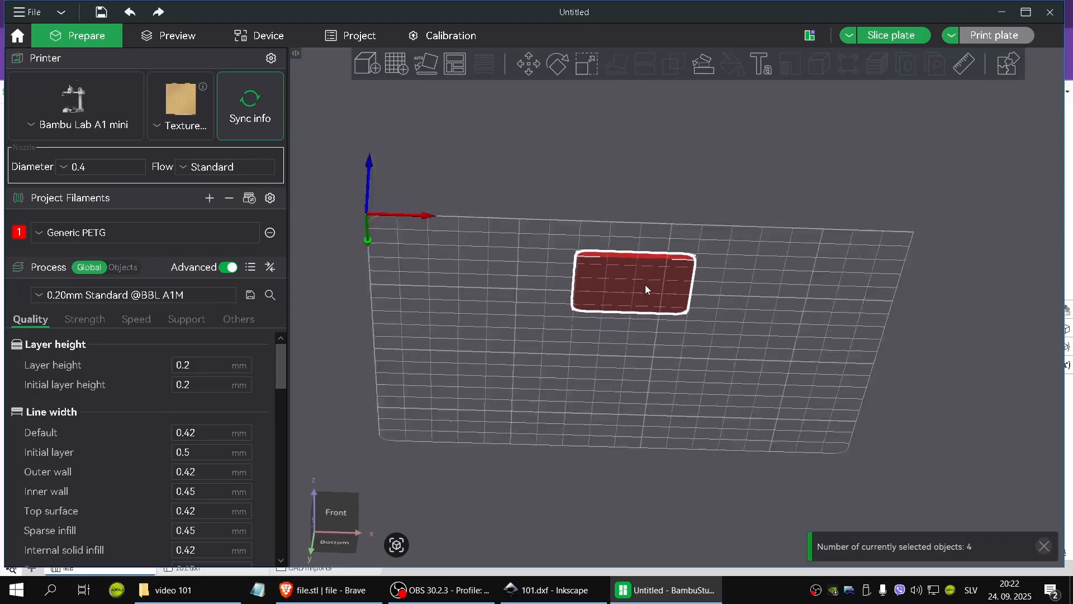
pyautogui.scroll(2, 646, 284)
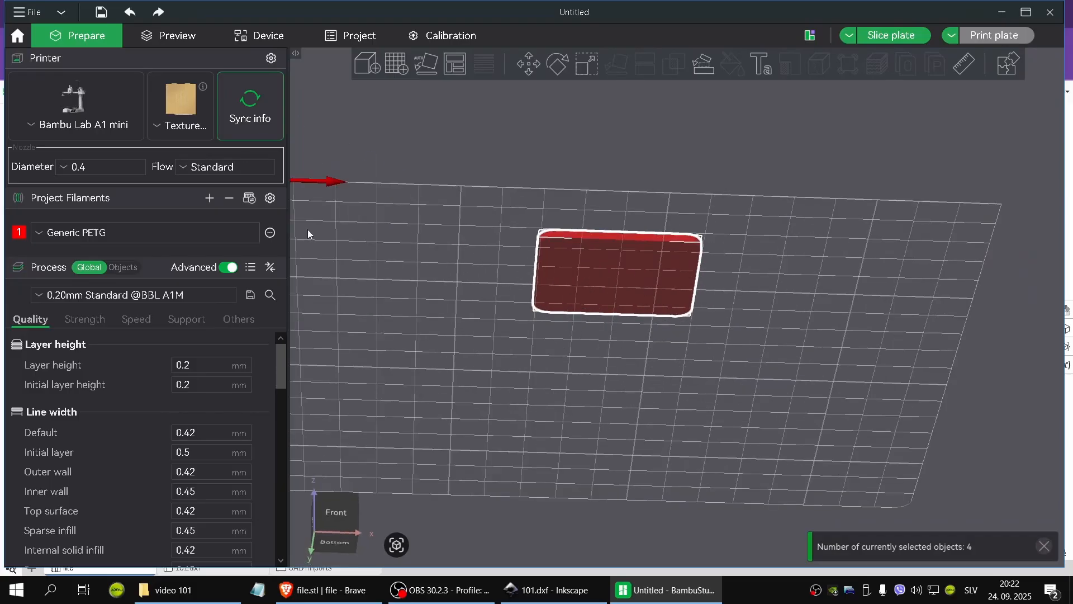
# Exclude the plate body file (1).stl_1 from printing and slice the build plate with only the three digits
pyautogui.click(123, 267)
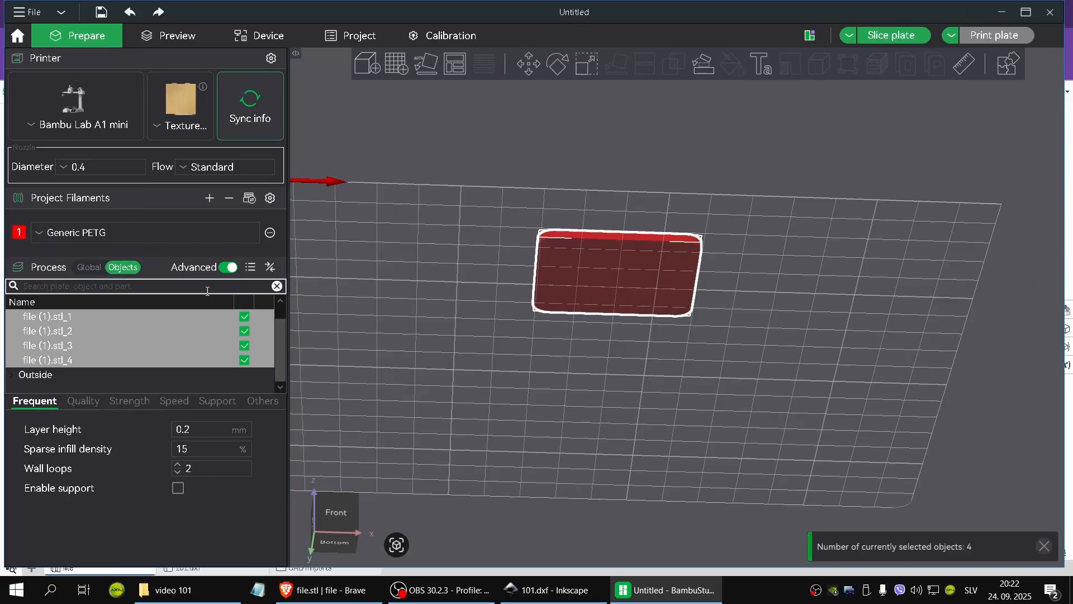
pyautogui.click(242, 317)
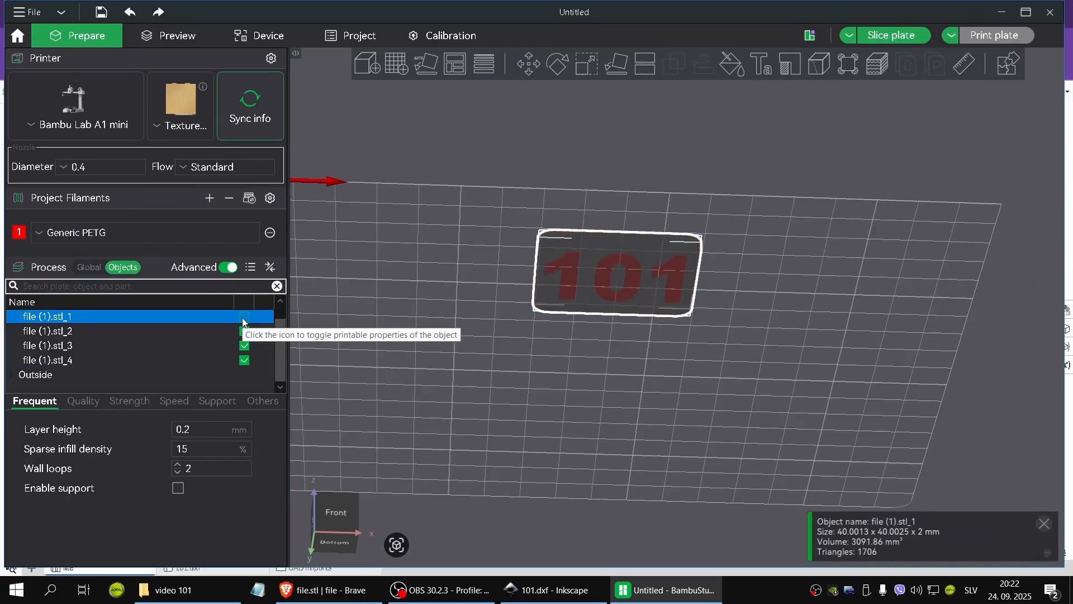
pyautogui.moveTo(314, 302); pyautogui.dragTo(487, 272)
pyautogui.scroll(3, 478, 236)
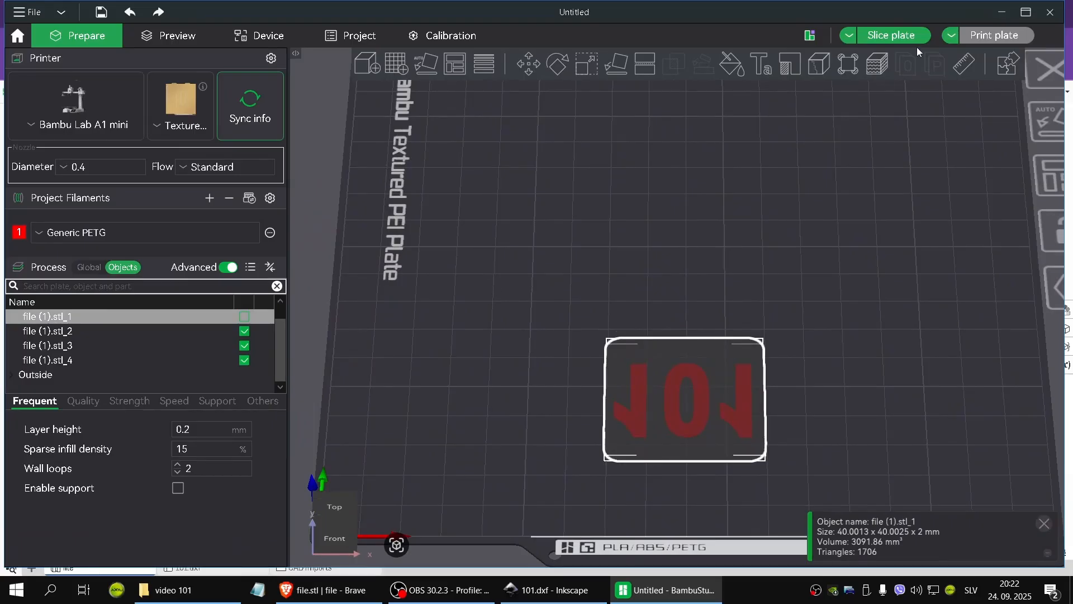
pyautogui.click(894, 36)
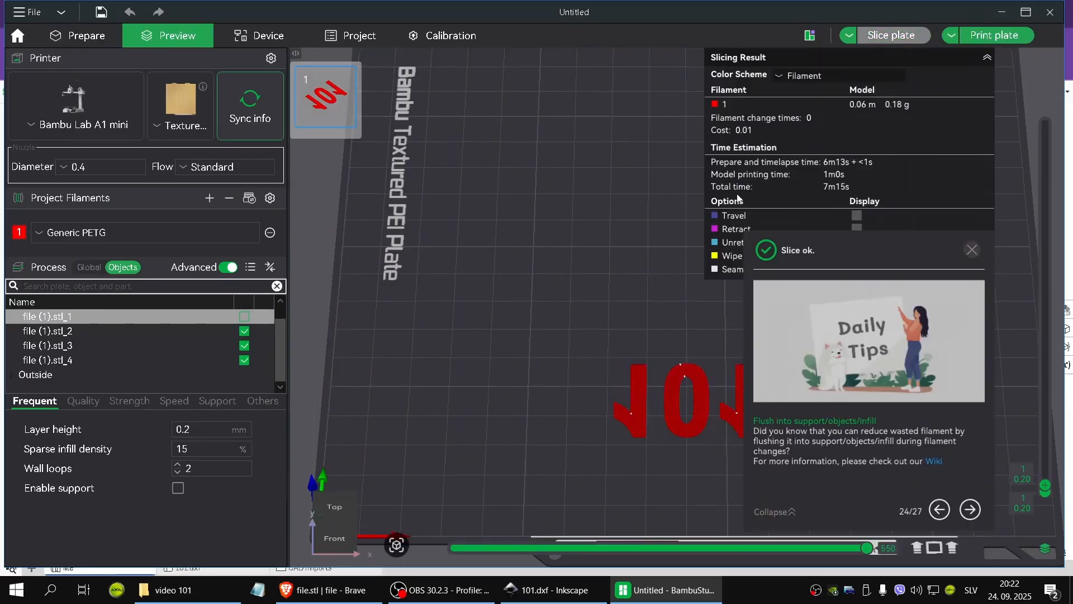
pyautogui.click(972, 250)
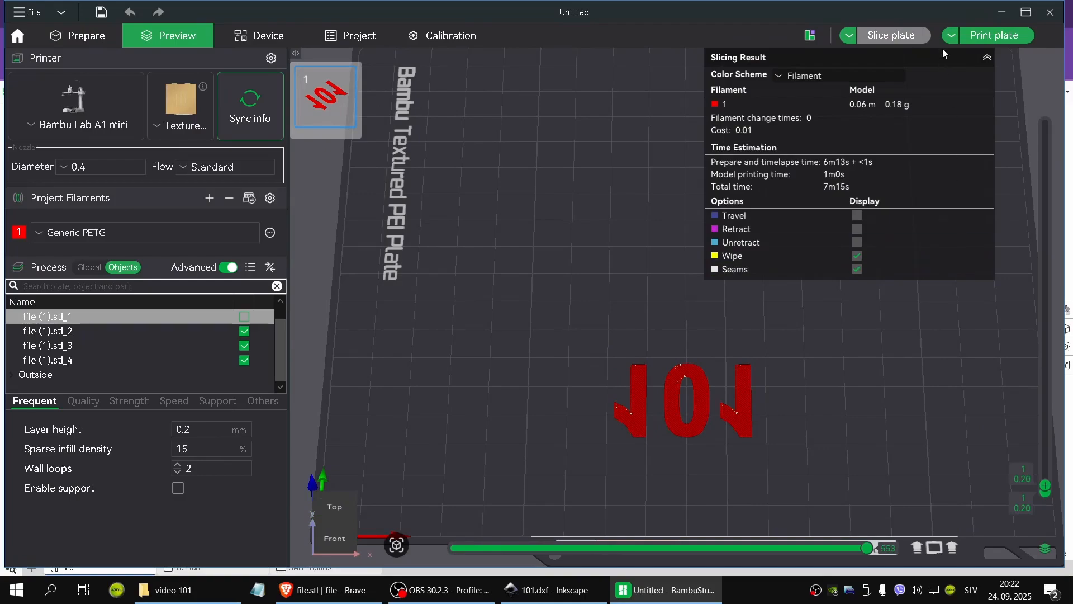
# Export the sliced digits to the video 101 folder as red 101.gcode.3mf
pyautogui.click(952, 38)
pyautogui.click(982, 130)
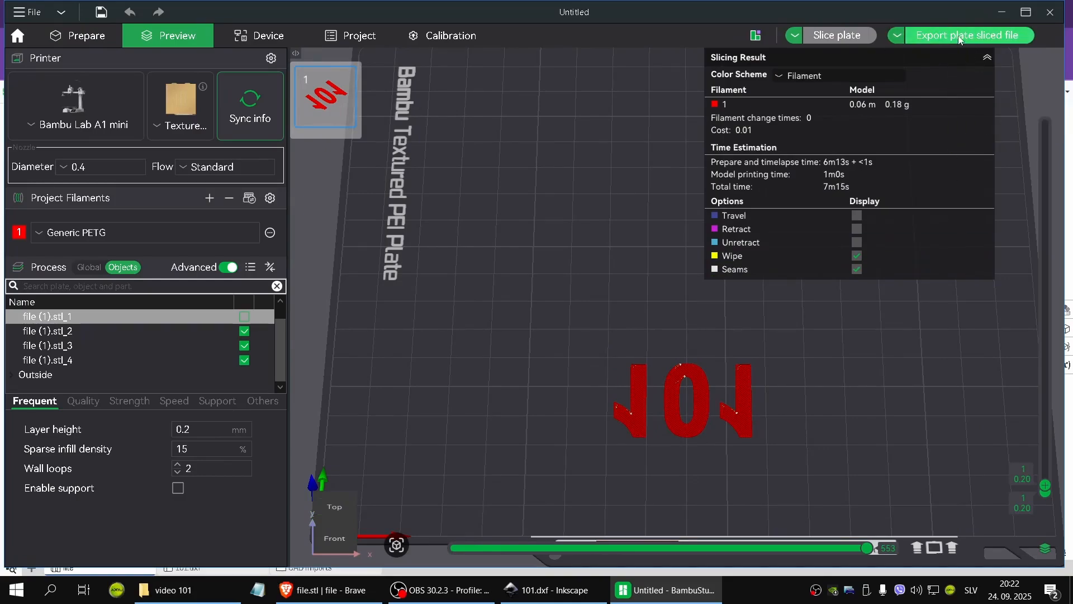
pyautogui.press('Return')
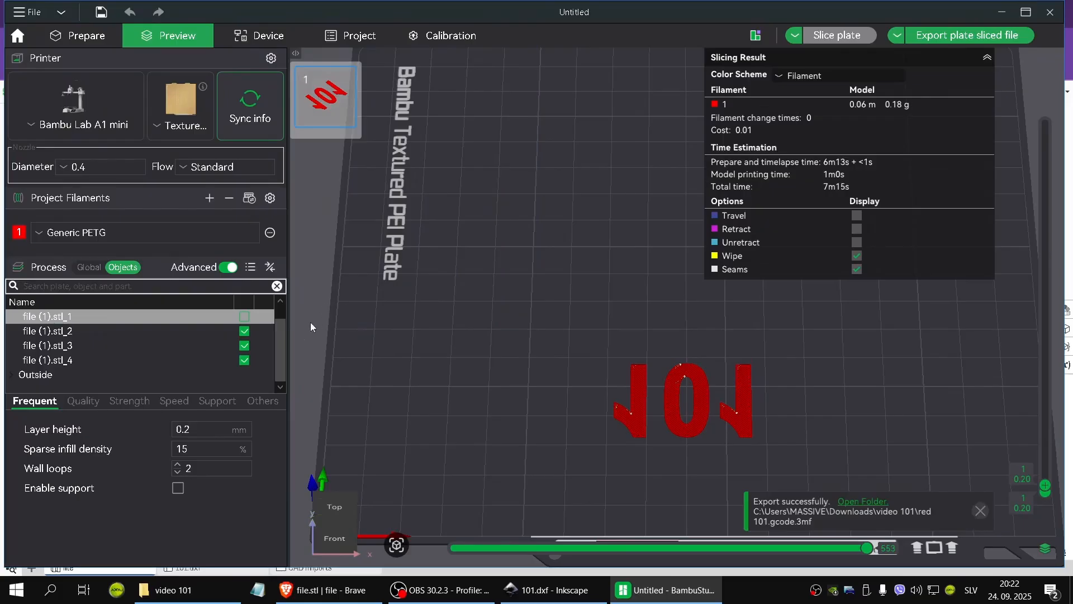
# Make only the plate body file (1).stl_1 printable, excluding the three digit objects, slice it and check its underside
pyautogui.click(245, 359)
pyautogui.click(244, 346)
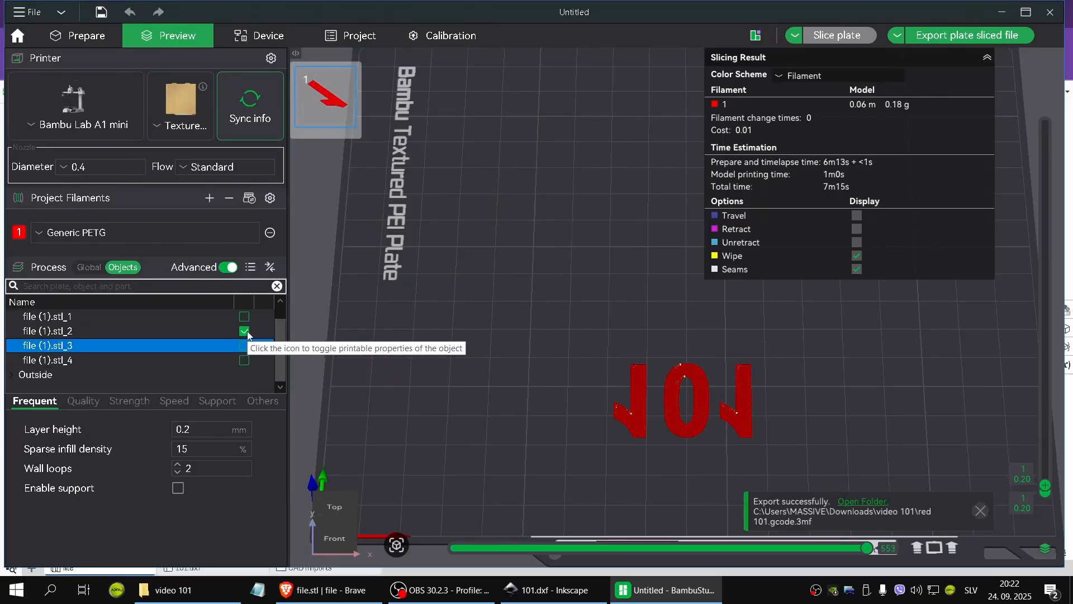
pyautogui.click(245, 331)
pyautogui.click(244, 316)
pyautogui.click(837, 36)
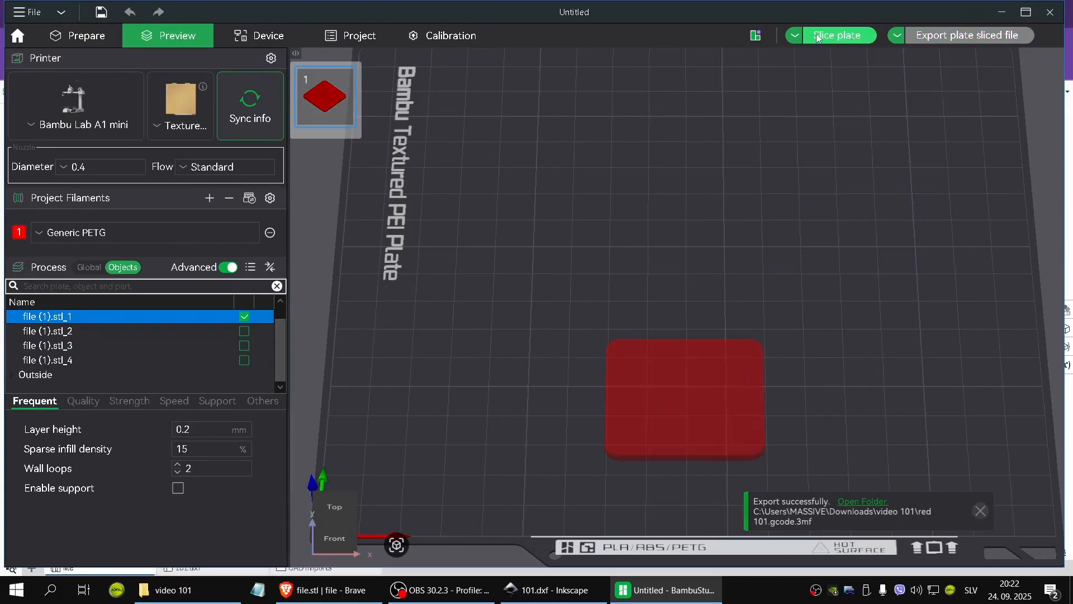
pyautogui.moveTo(661, 319); pyautogui.dragTo(550, 376)
pyautogui.scroll(8, 554, 364)
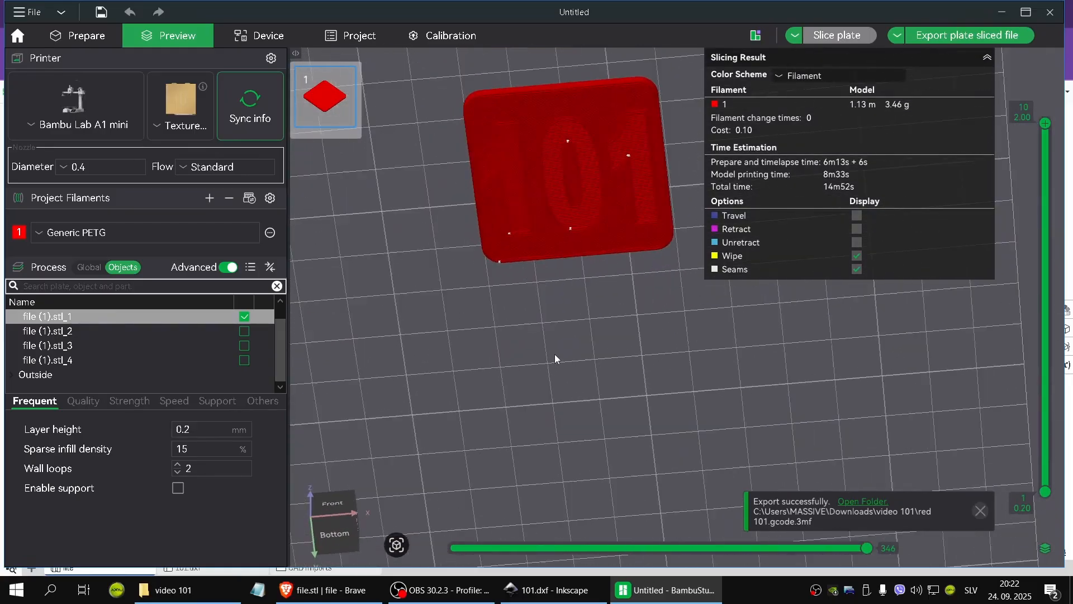
pyautogui.moveTo(645, 435); pyautogui.dragTo(648, 444)
pyautogui.moveTo(868, 424); pyautogui.dragTo(800, 454, button='right')
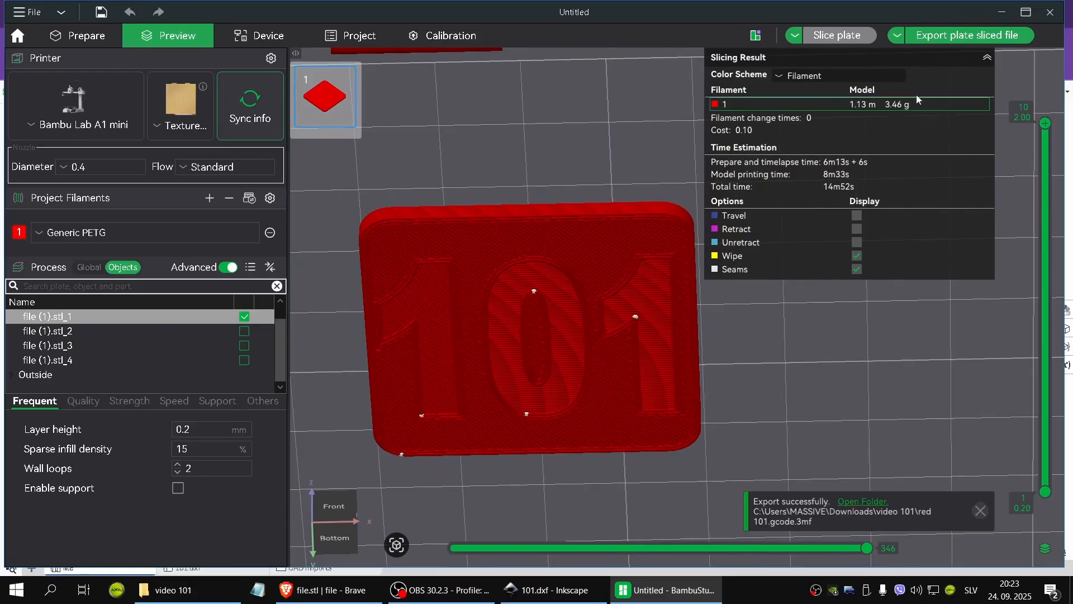
# Export the sliced plate body to the video 101 folder as blue.gcode.3mf
pyautogui.click(967, 34)
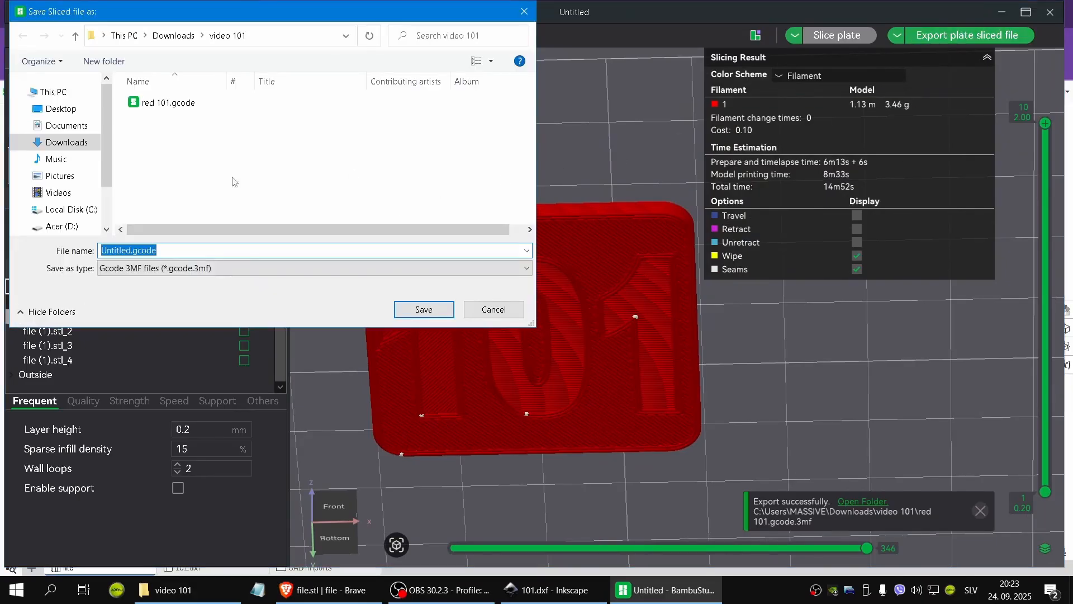
pyautogui.press('Home')
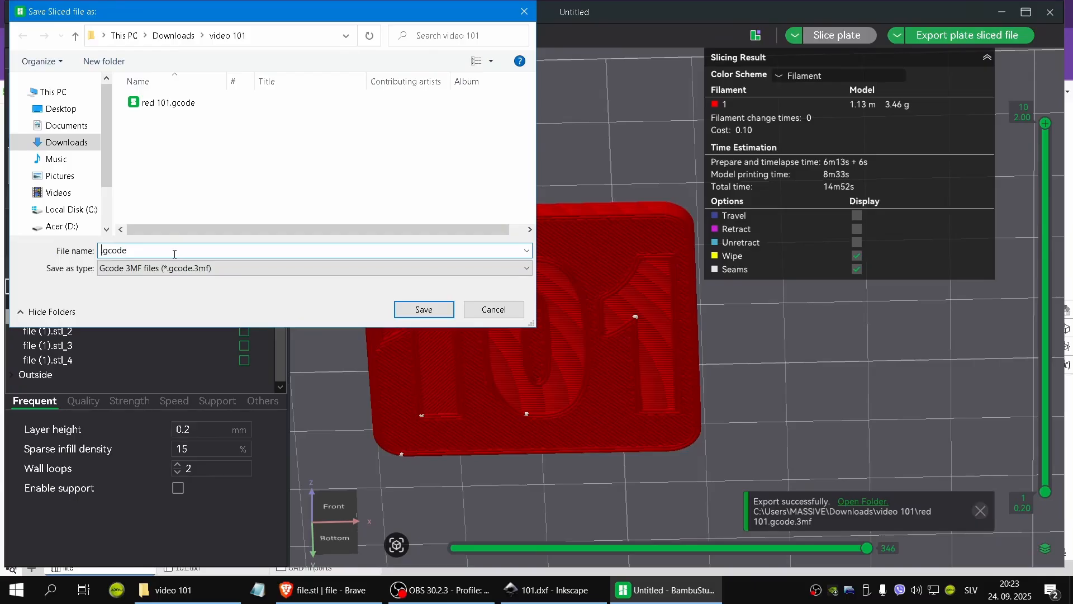
pyautogui.write('blue')
pyautogui.press('Return')
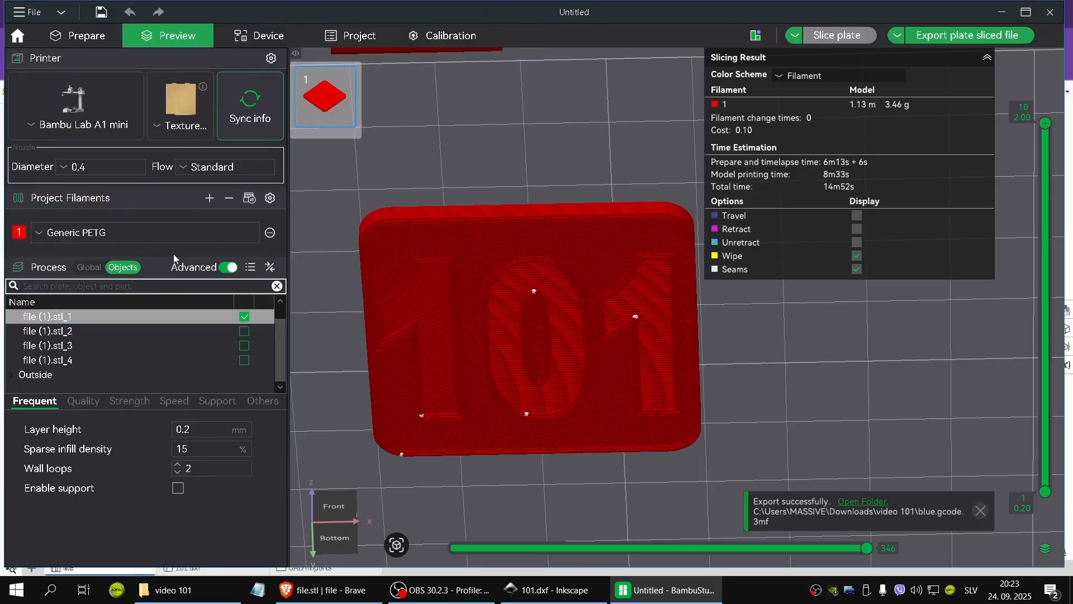
pyautogui.scroll(-5, 687, 391)
pyautogui.moveTo(686, 390); pyautogui.dragTo(636, 251)
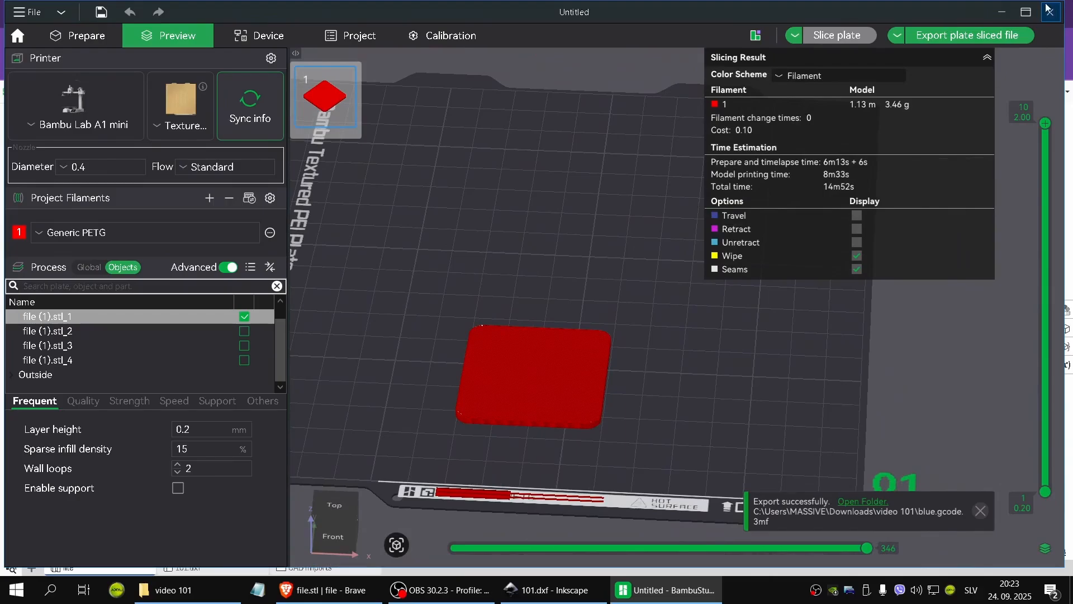